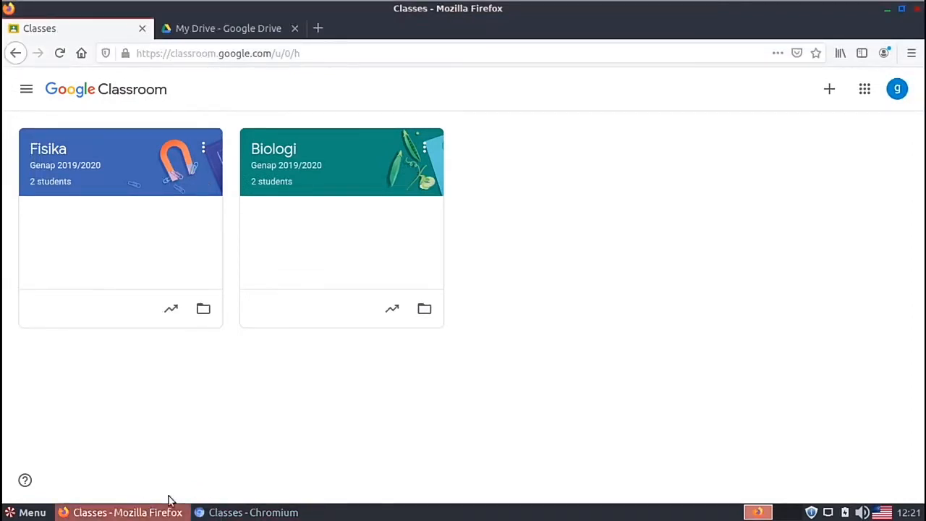
# Step: Expand Ujian Pertama in the teacher's Fisika classwork, then return to the student's Chromium browser
pyautogui.click(236, 514)
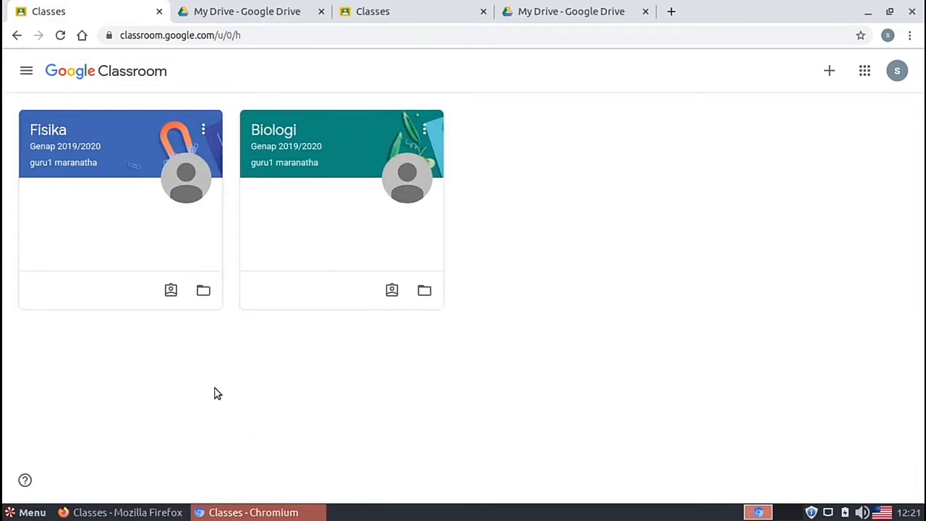
pyautogui.click(180, 512)
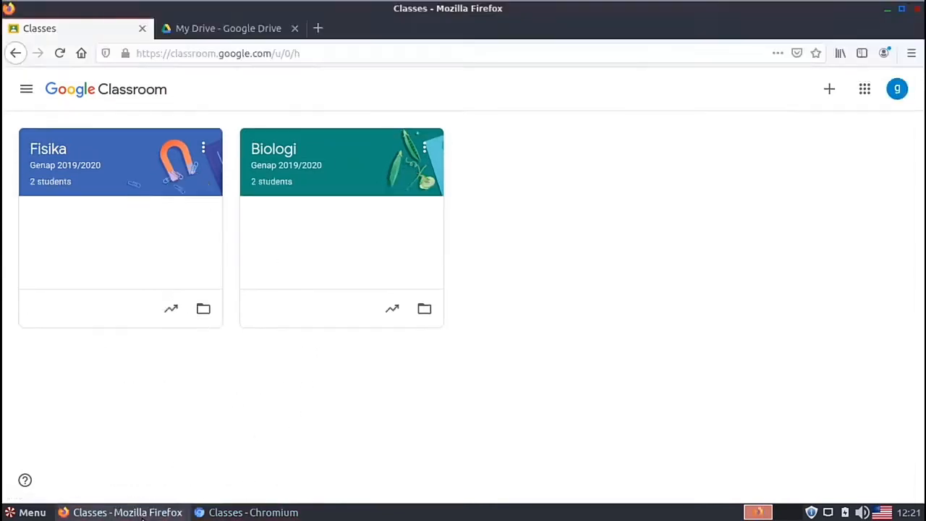
pyautogui.click(50, 148)
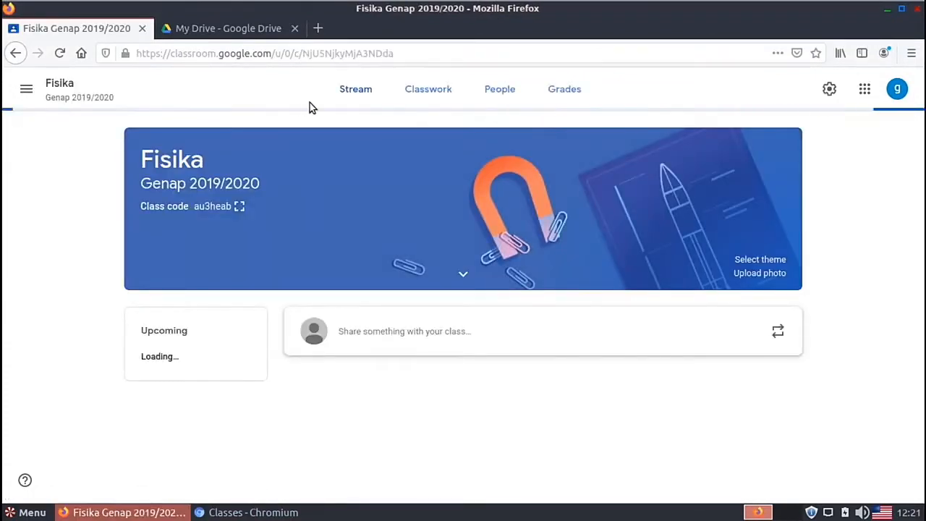
pyautogui.click(439, 89)
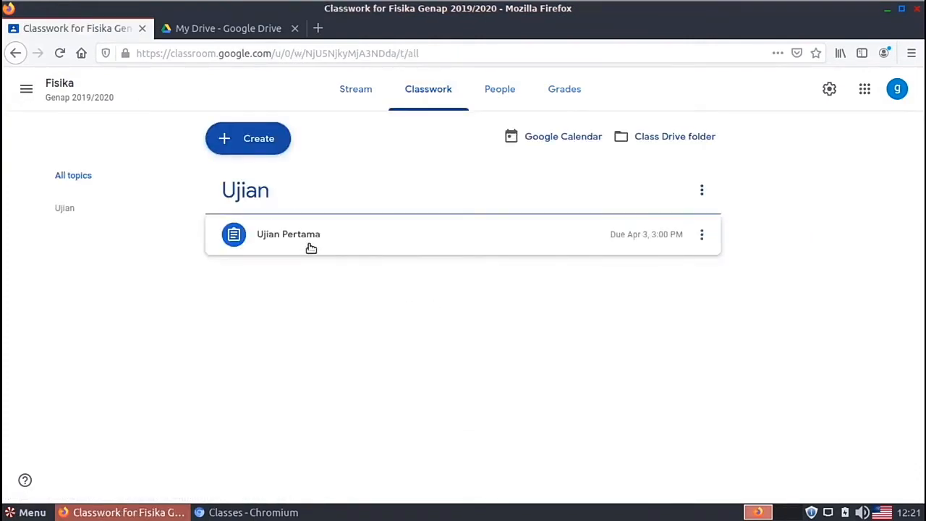
pyautogui.click(381, 250)
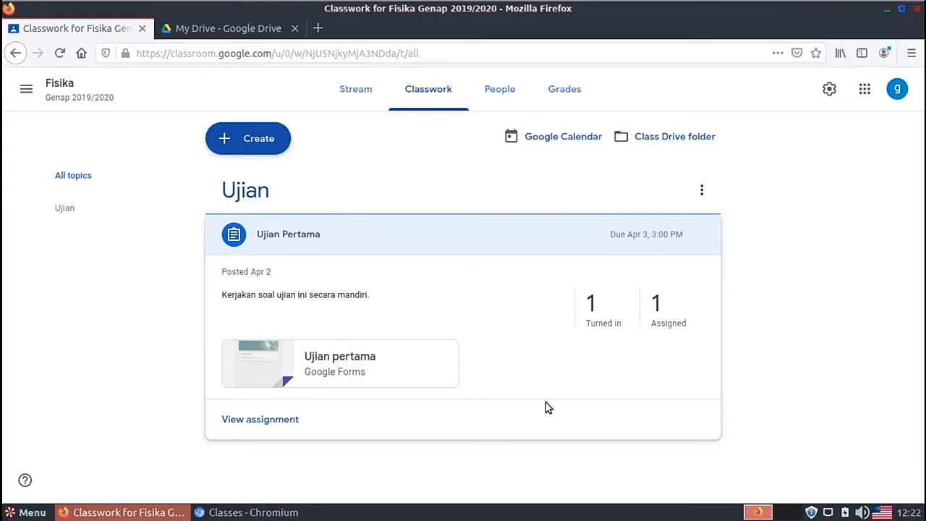
pyautogui.click(230, 512)
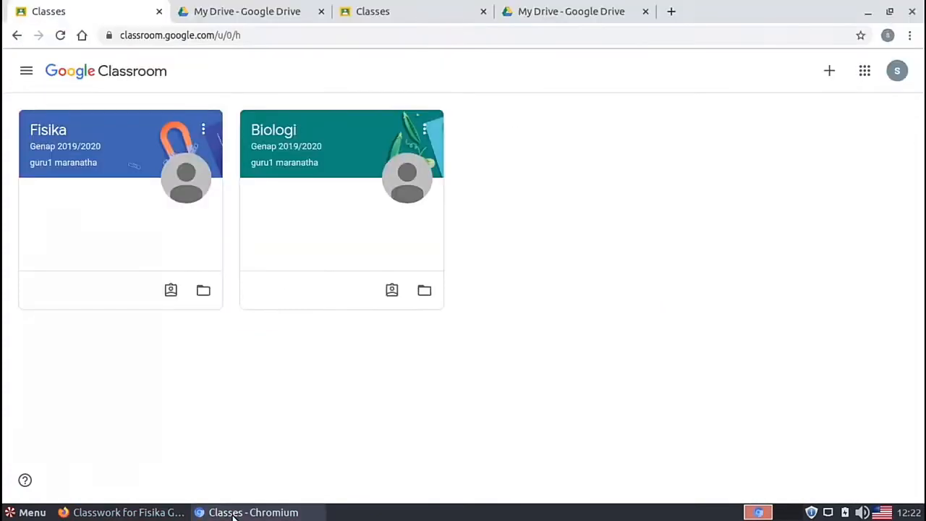
# Step: As the signed-in student, open Fisika classwork and launch the Ujian pertama Google Form attachment
pyautogui.click(422, 17)
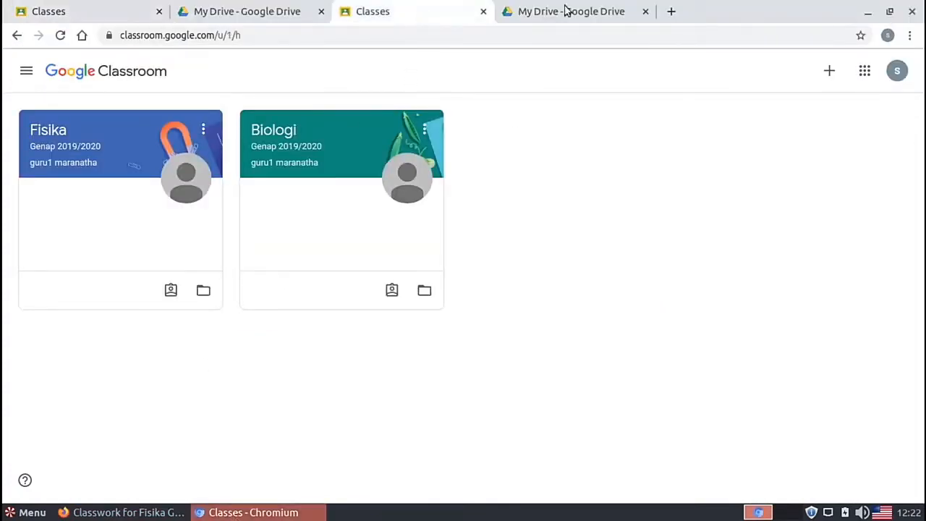
pyautogui.click(897, 70)
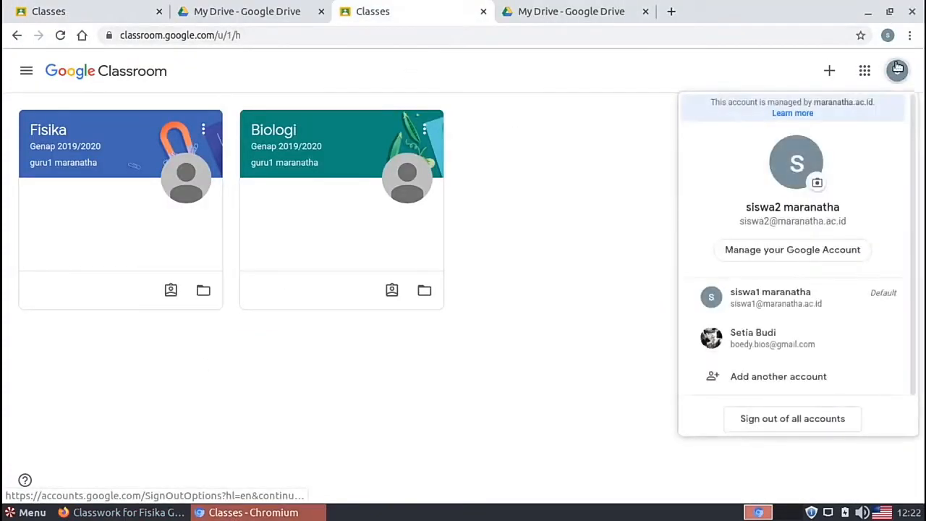
pyautogui.click(599, 161)
pyautogui.click(51, 145)
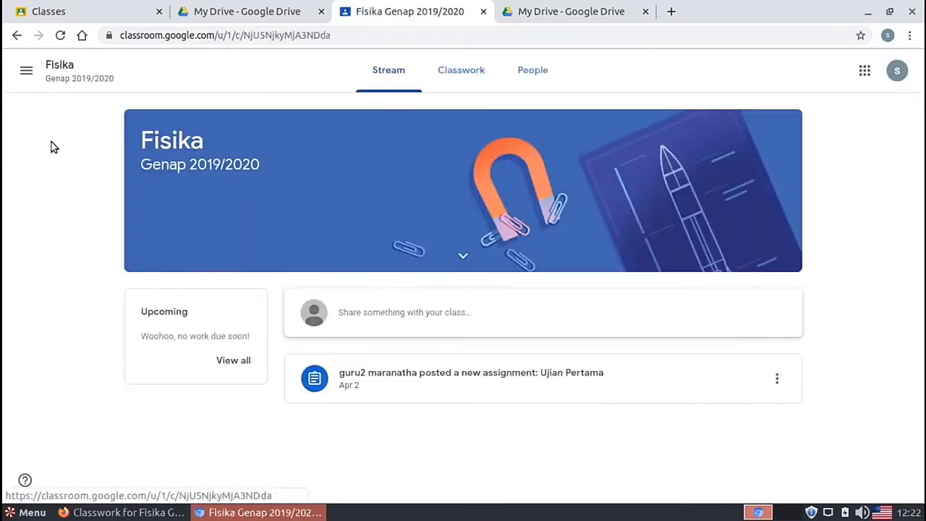
pyautogui.click(477, 75)
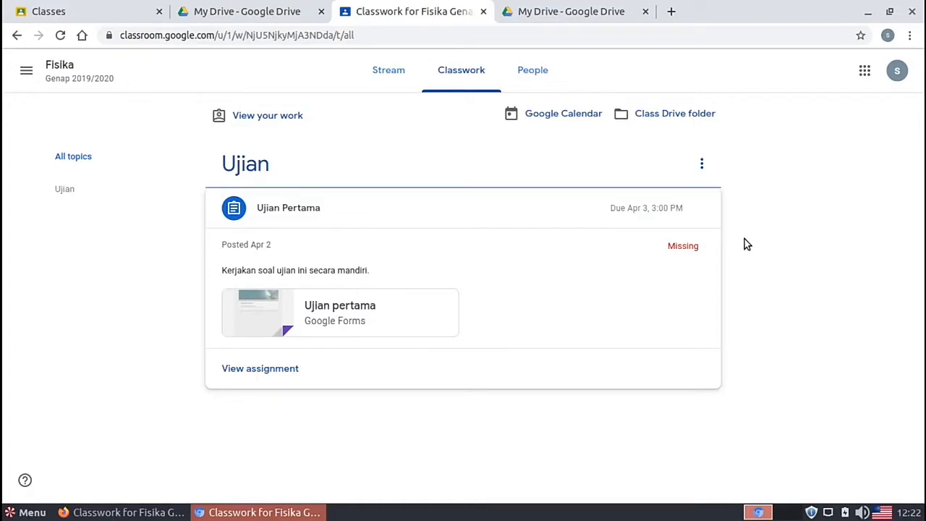
pyautogui.click(354, 306)
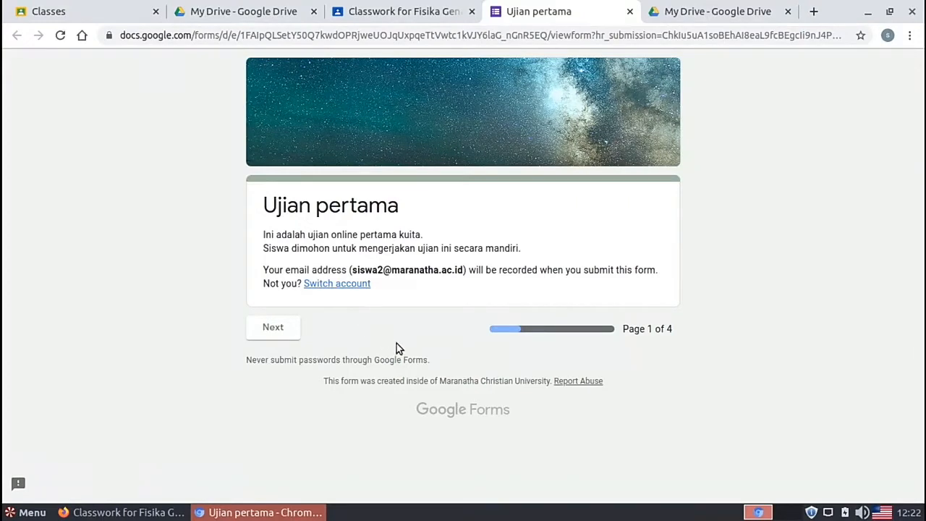
# Step: Enter the student's full name on the form's second page
pyautogui.click(276, 329)
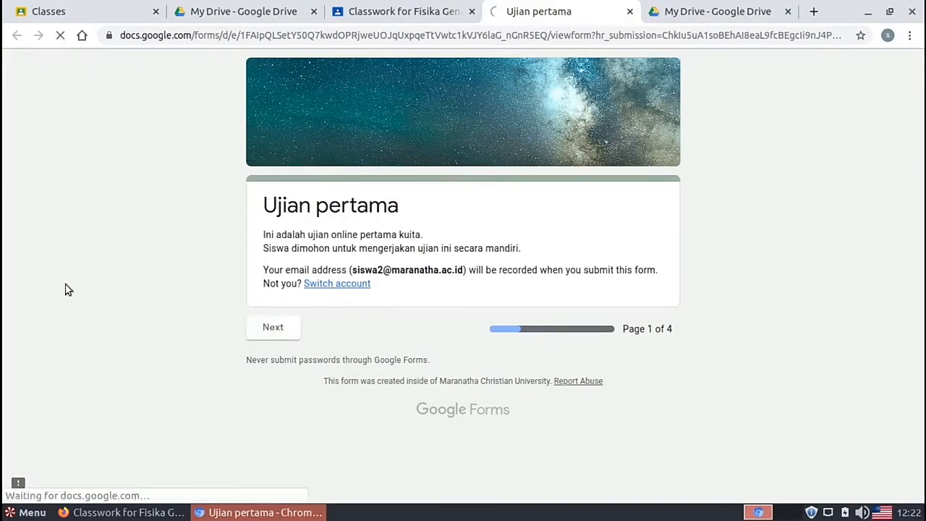
pyautogui.scroll(-2, 65, 290)
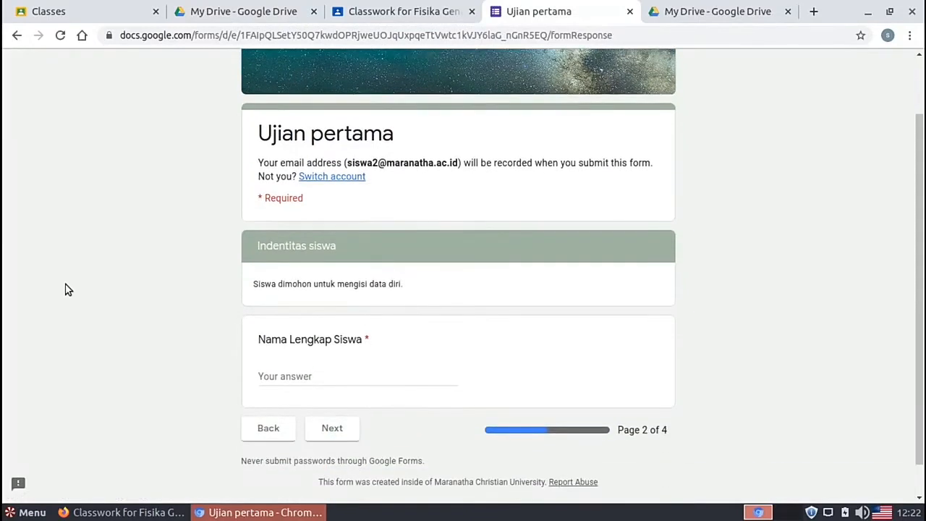
pyautogui.click(286, 376)
pyautogui.write('a')
pyautogui.press('BackSpace')
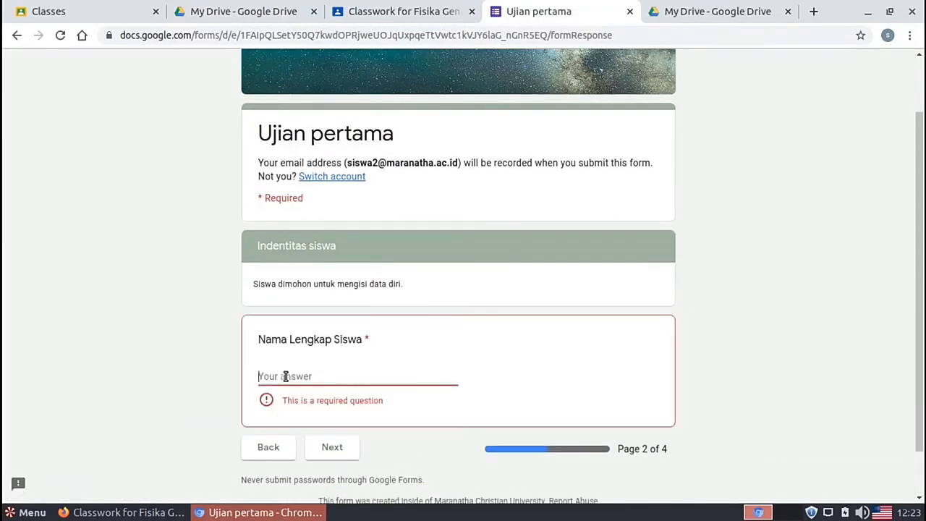
pyautogui.write('.')
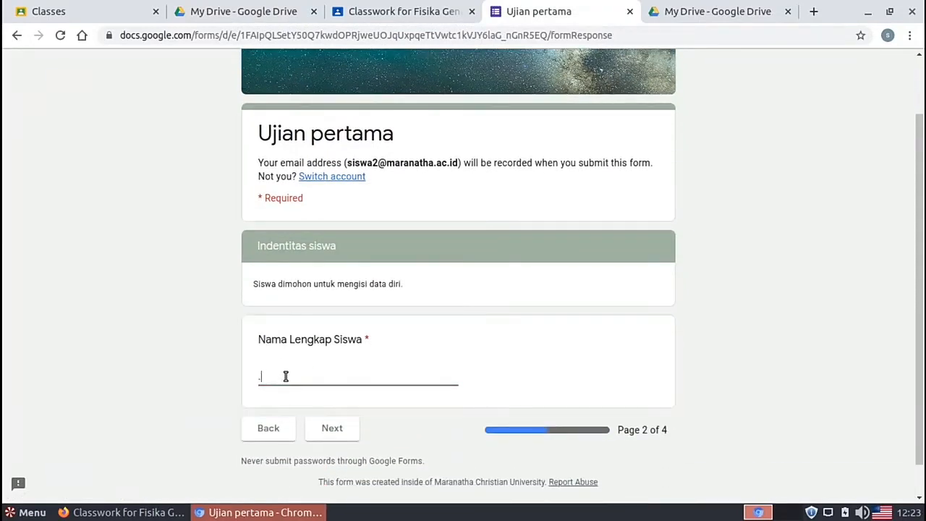
pyautogui.press('BackSpace')
# Step: Answer the third page: australia, hukum gravitasi, Einstein and Newton, and modus
pyautogui.click(342, 430)
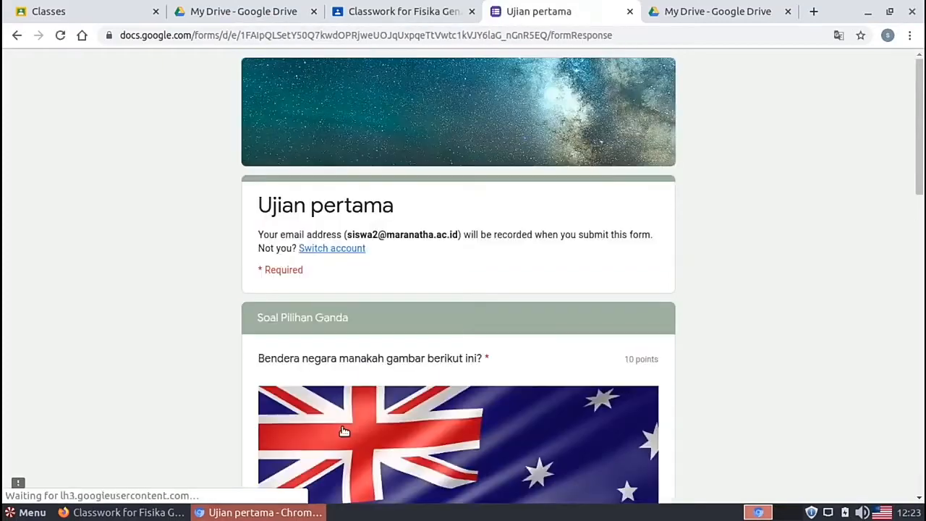
pyautogui.scroll(-4, 121, 385)
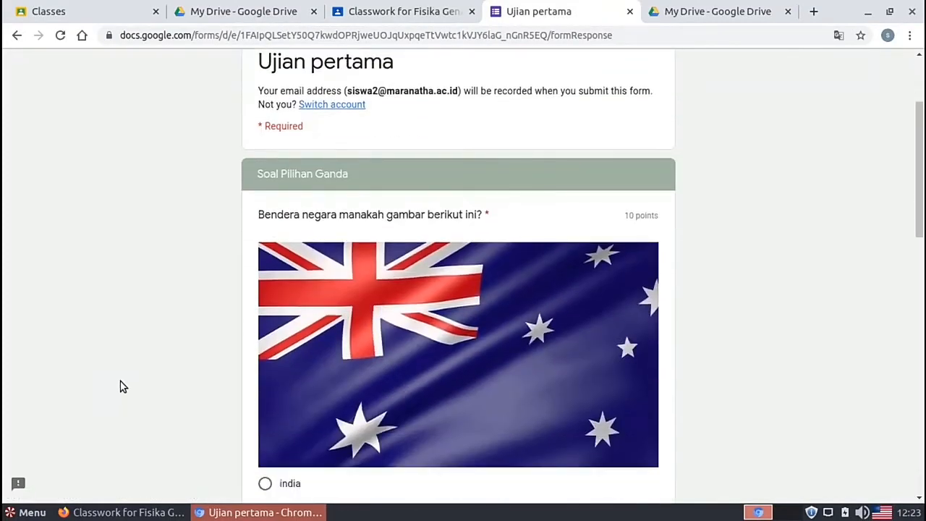
pyautogui.scroll(-5, 703, 292)
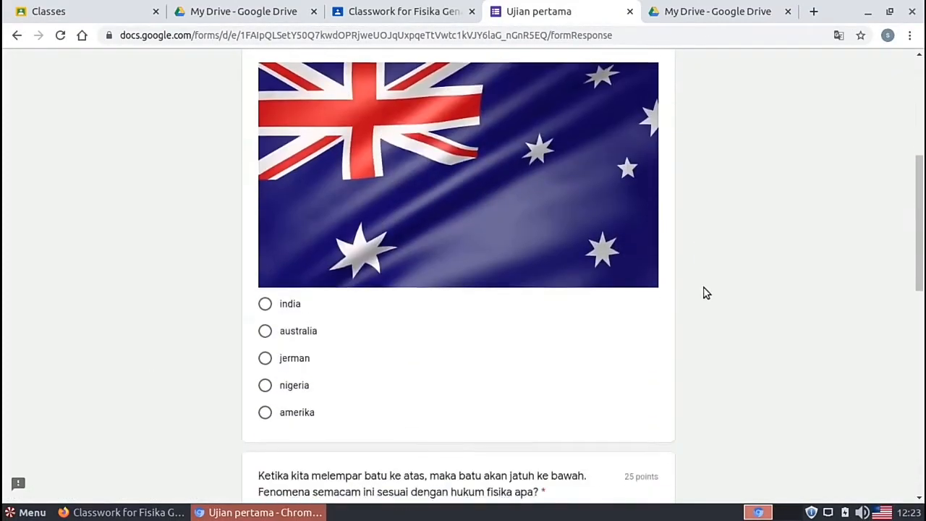
pyautogui.click(265, 331)
pyautogui.scroll(-7, 181, 371)
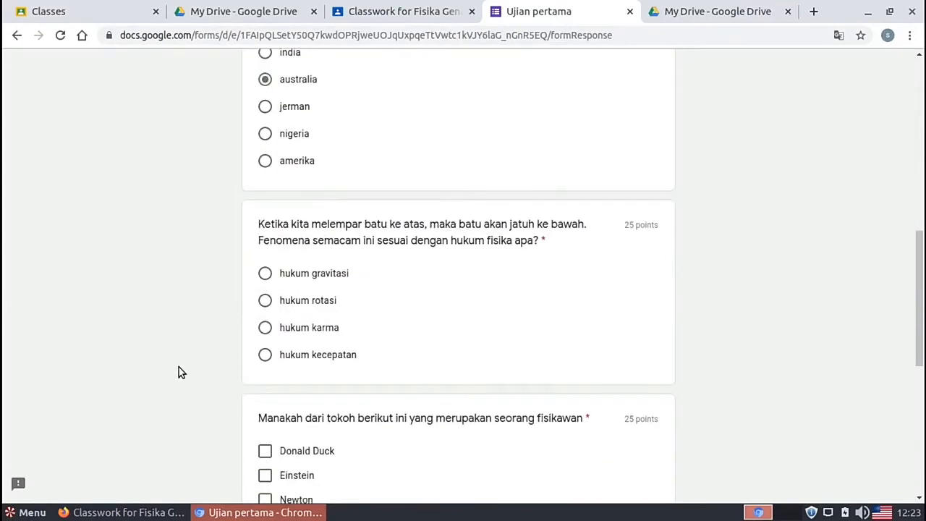
pyautogui.click(261, 280)
pyautogui.scroll(-1, 735, 316)
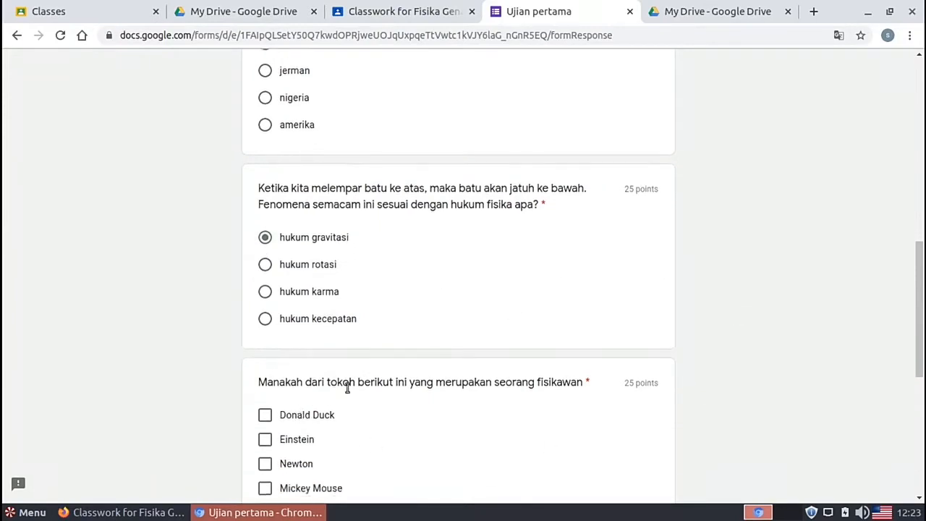
pyautogui.scroll(-1, 506, 427)
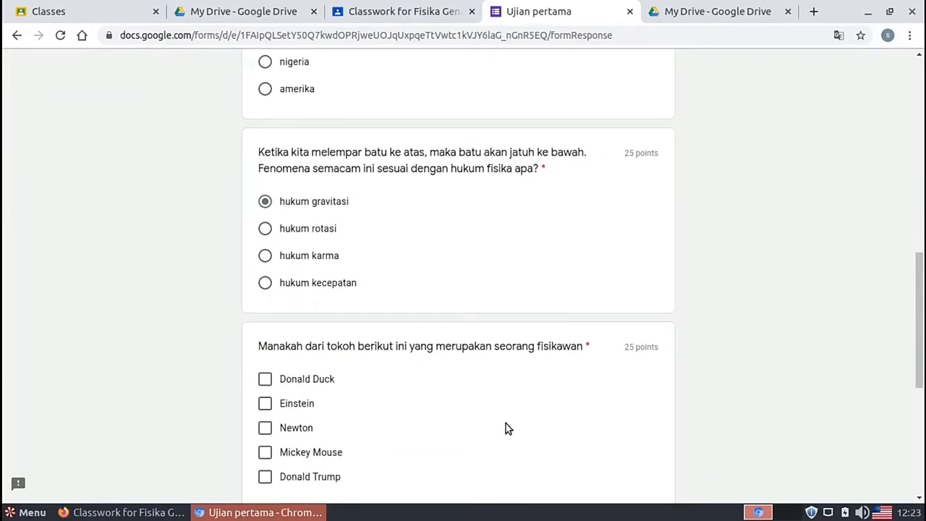
pyautogui.click(265, 403)
pyautogui.click(264, 427)
pyautogui.scroll(-8, 171, 436)
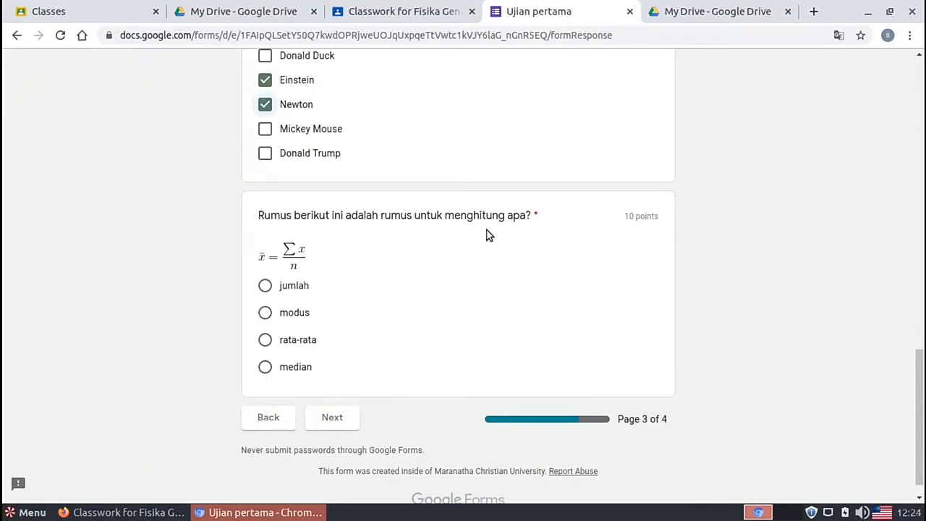
pyautogui.click(265, 313)
pyautogui.click(345, 416)
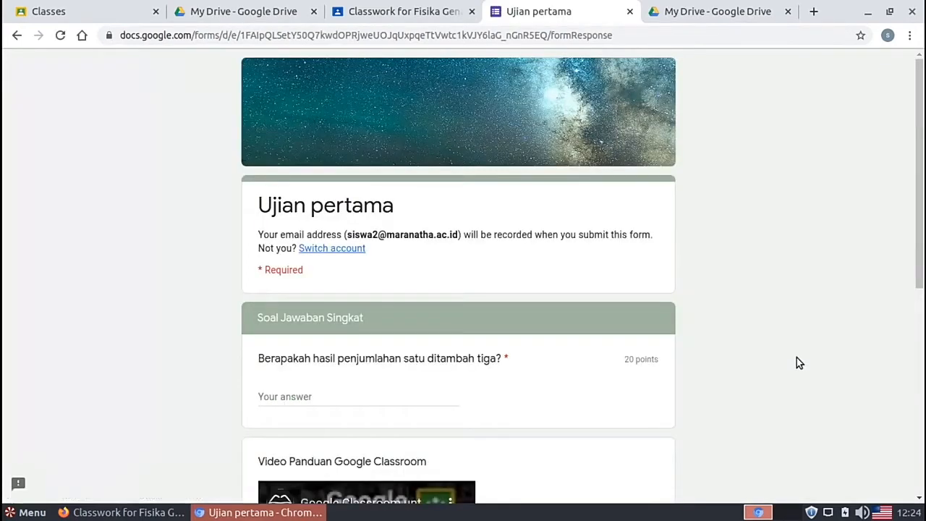
# Step: Answer 'Indonesia Belajar' for the video channel question and 4 for the other, then submit
pyautogui.scroll(-4, 739, 338)
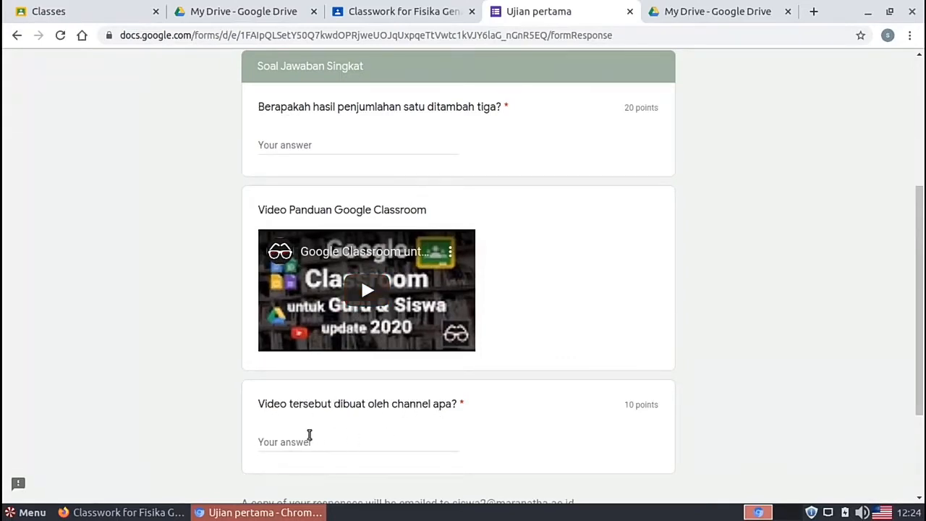
pyautogui.click(304, 438)
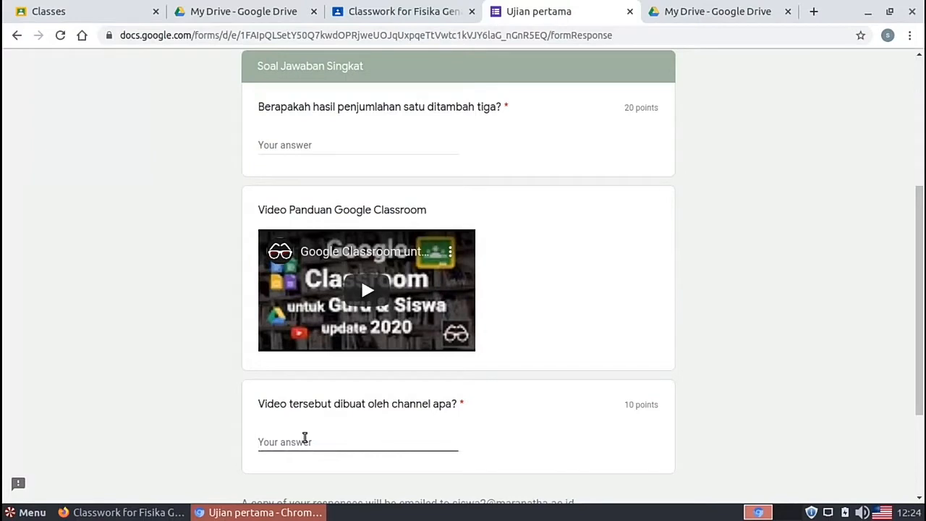
pyautogui.write('Indonesia Belajar')
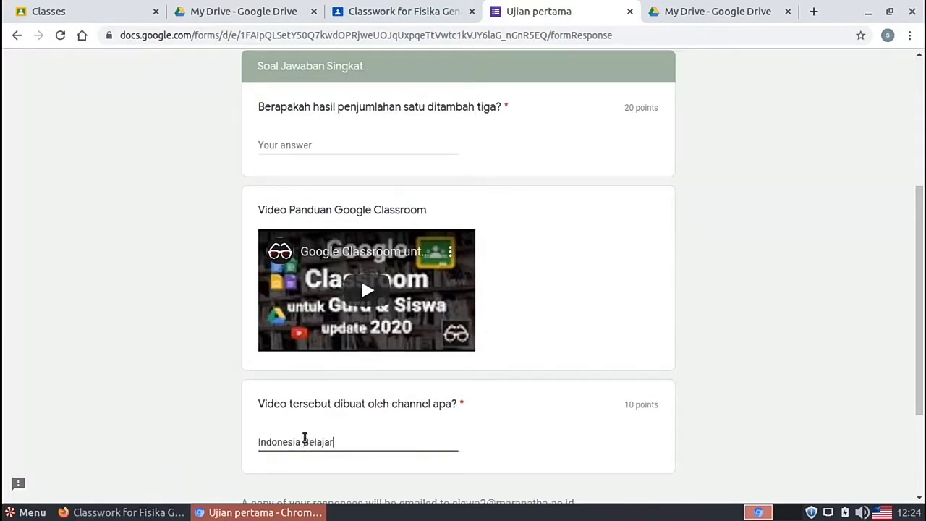
pyautogui.click(793, 414)
pyautogui.scroll(-4, 793, 413)
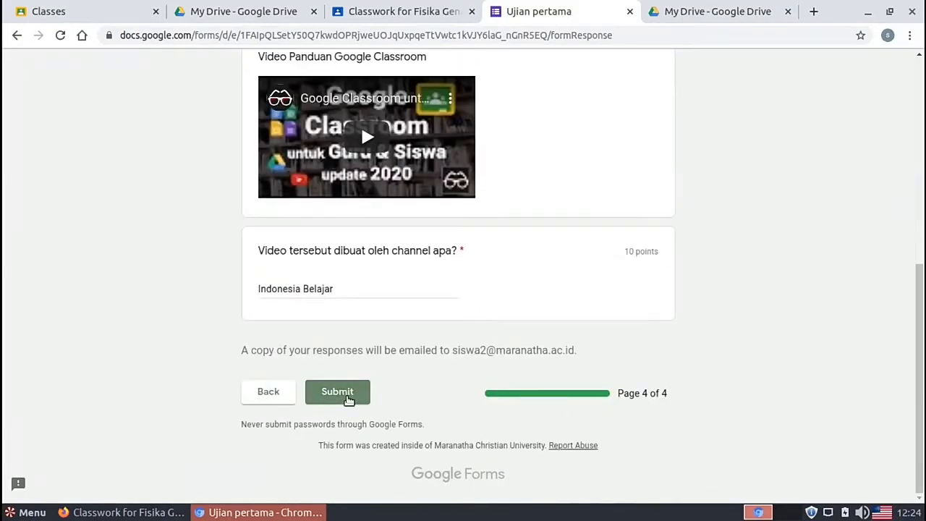
pyautogui.click(348, 399)
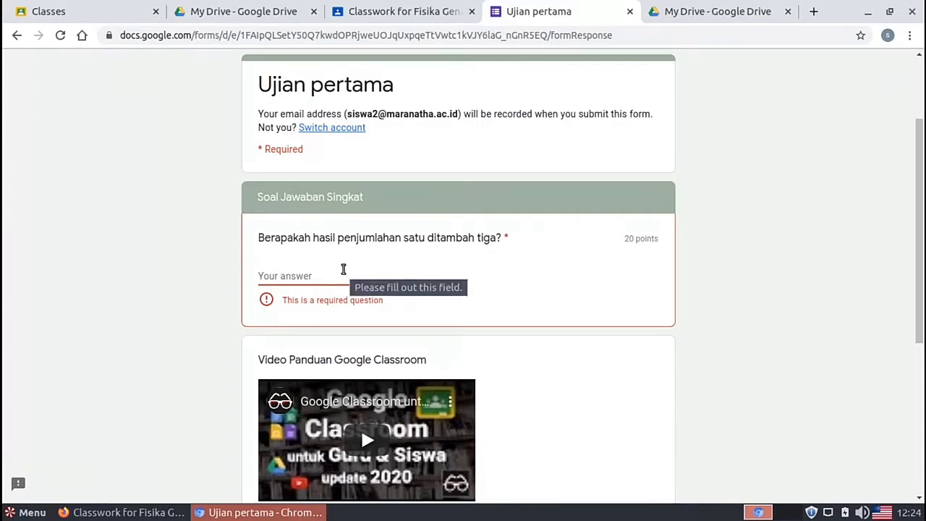
pyautogui.write('4')
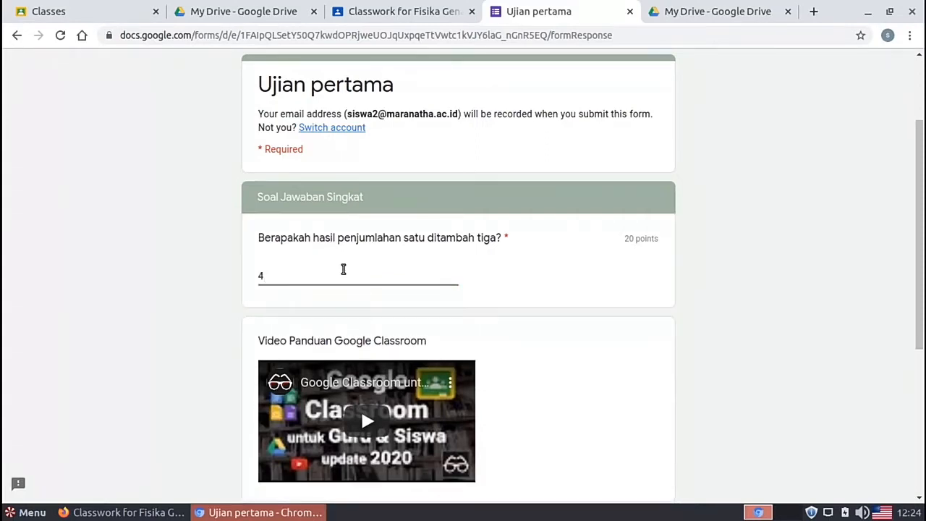
pyautogui.scroll(-4, 646, 270)
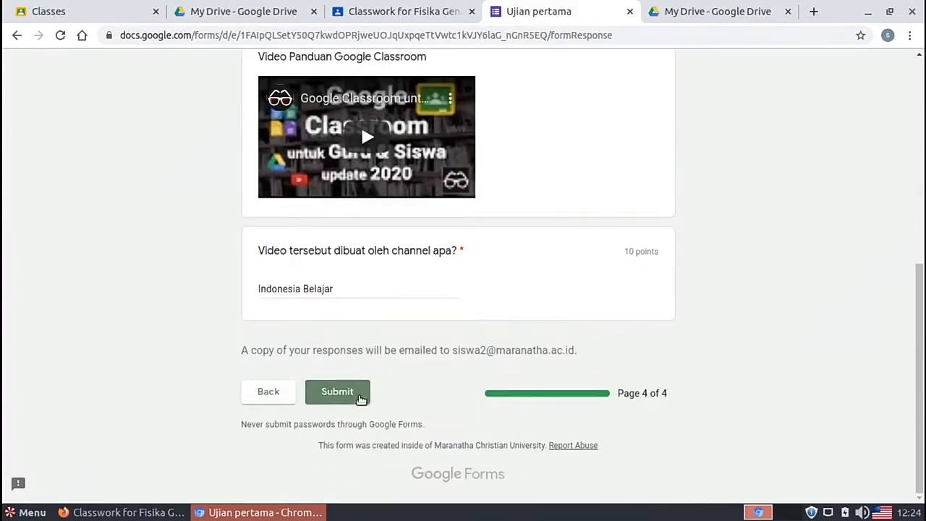
pyautogui.click(361, 399)
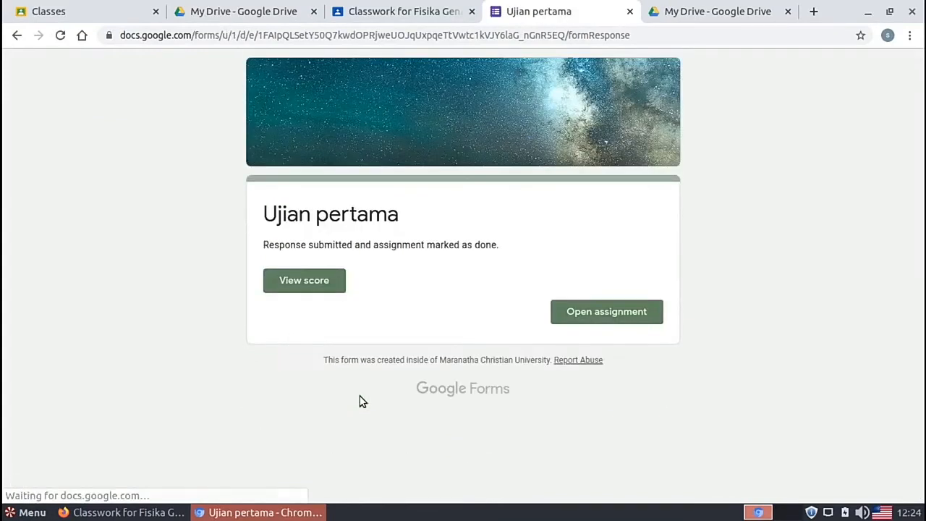
# Step: Check the 90/100 score, close the form tabs, and confirm Ujian Pertama shows Turned in late
pyautogui.click(316, 289)
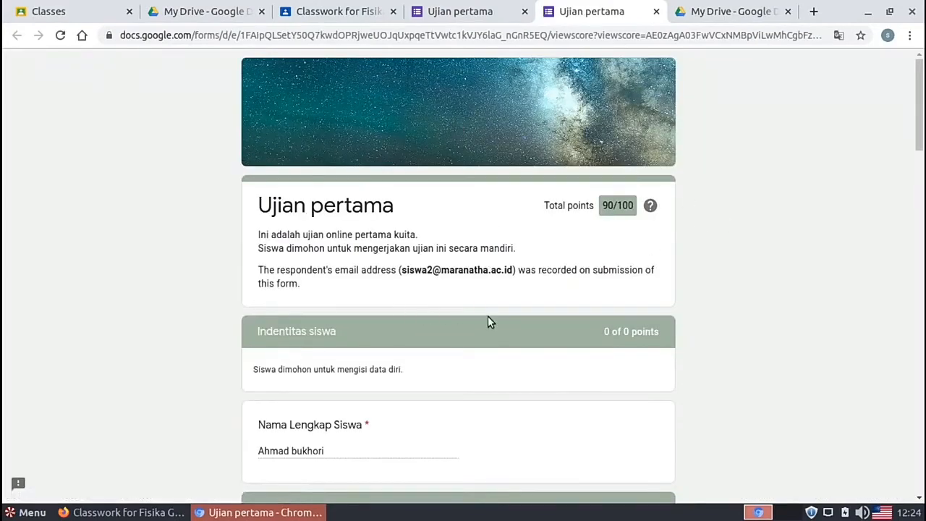
pyautogui.click(656, 11)
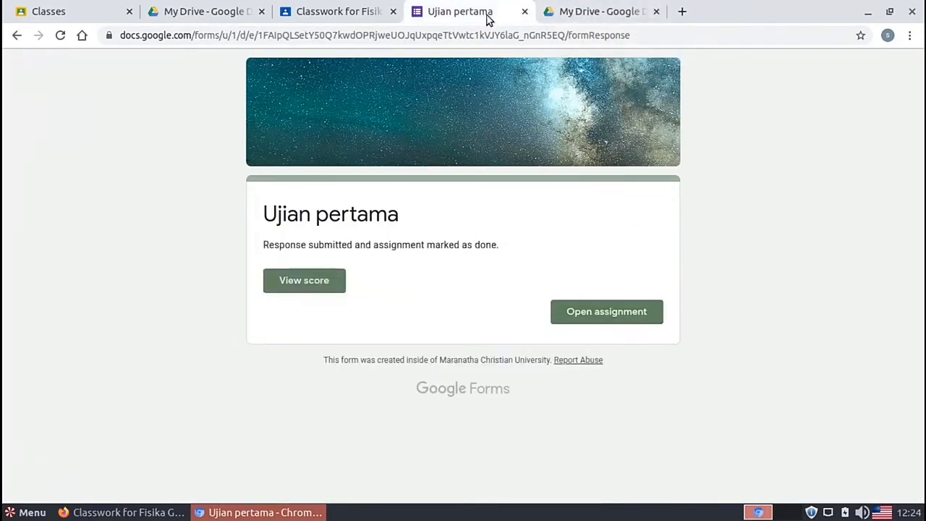
pyautogui.click(525, 12)
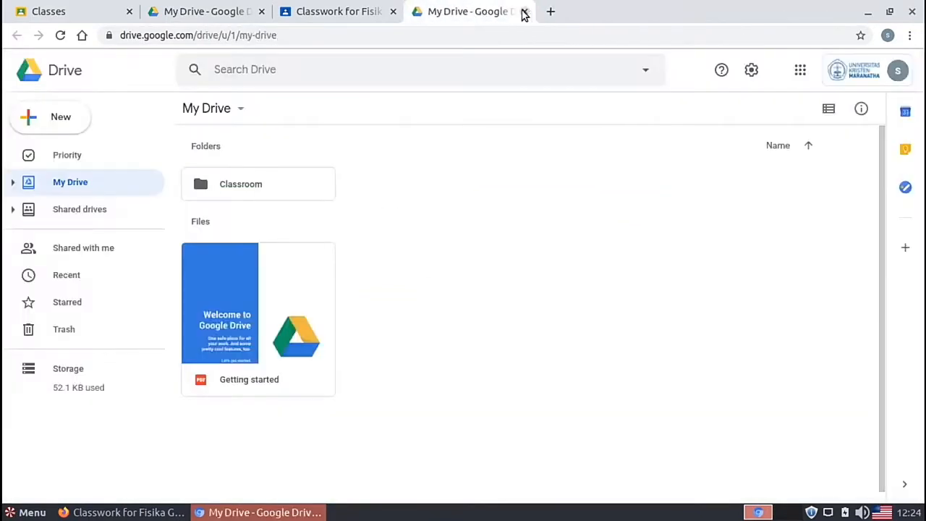
pyautogui.click(353, 11)
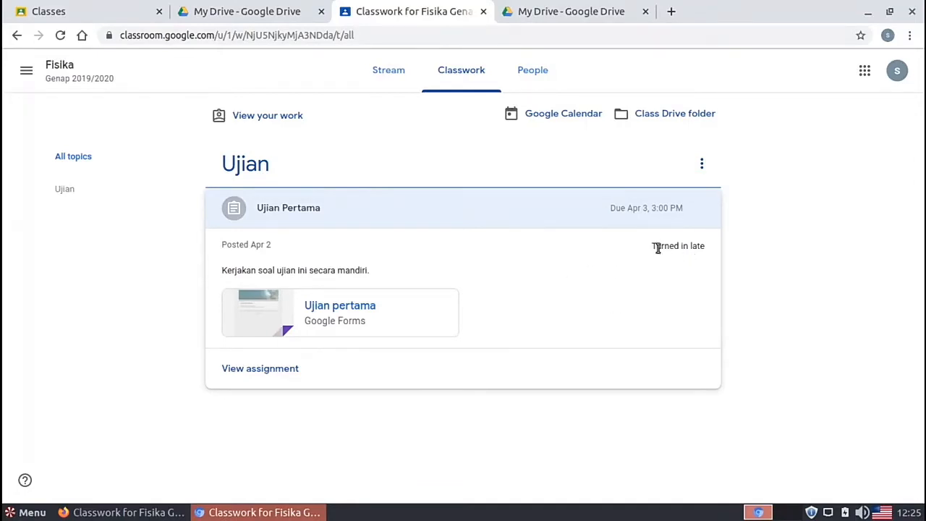
pyautogui.moveTo(657, 248); pyautogui.dragTo(706, 249)
pyautogui.click(707, 251)
# Step: Import the quiz grades from the form for both turned-in Ujian Pertama students
pyautogui.click(135, 512)
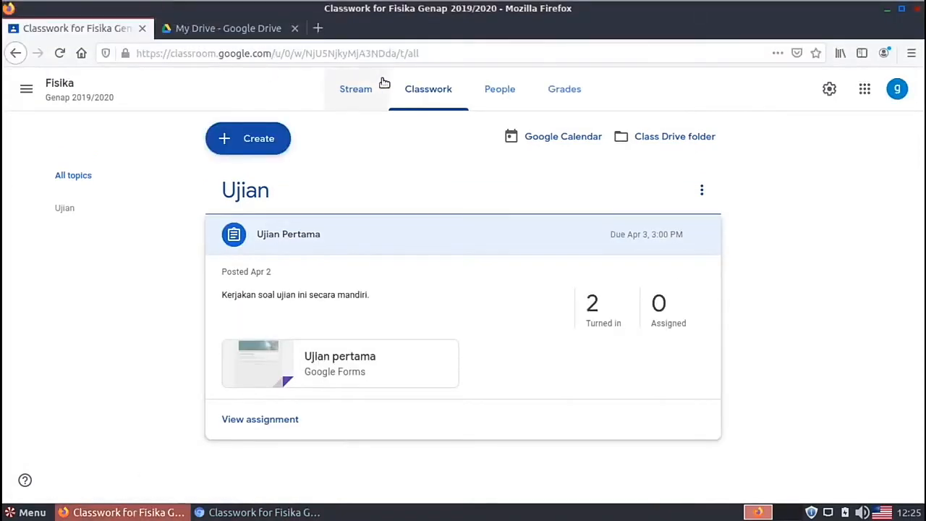
pyautogui.click(593, 308)
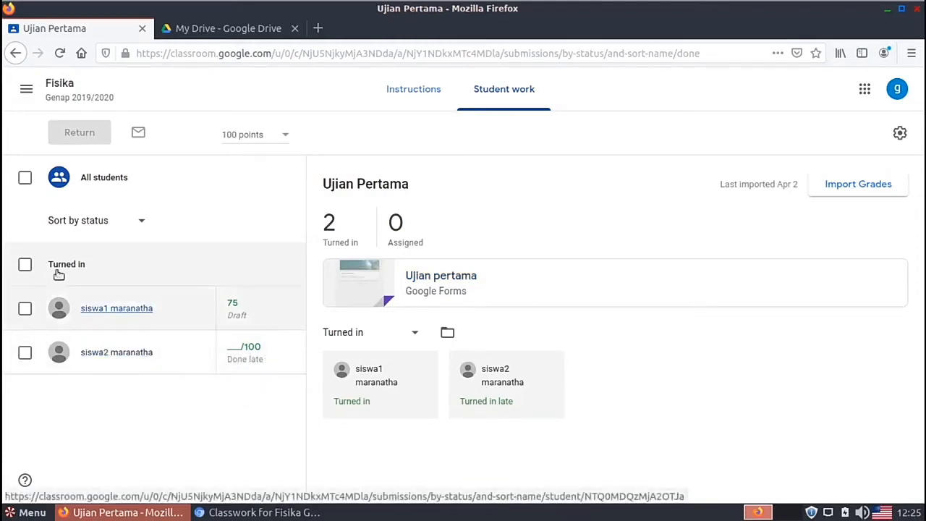
pyautogui.click(25, 264)
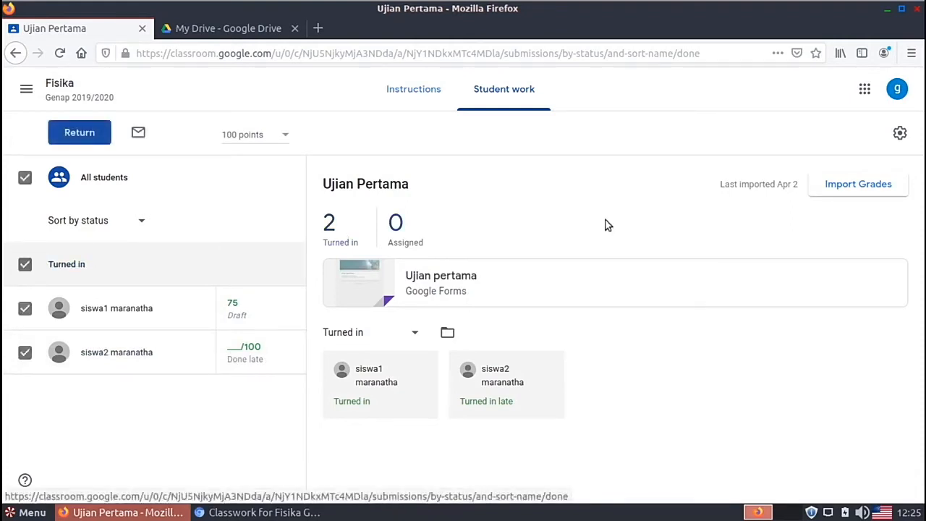
pyautogui.click(841, 184)
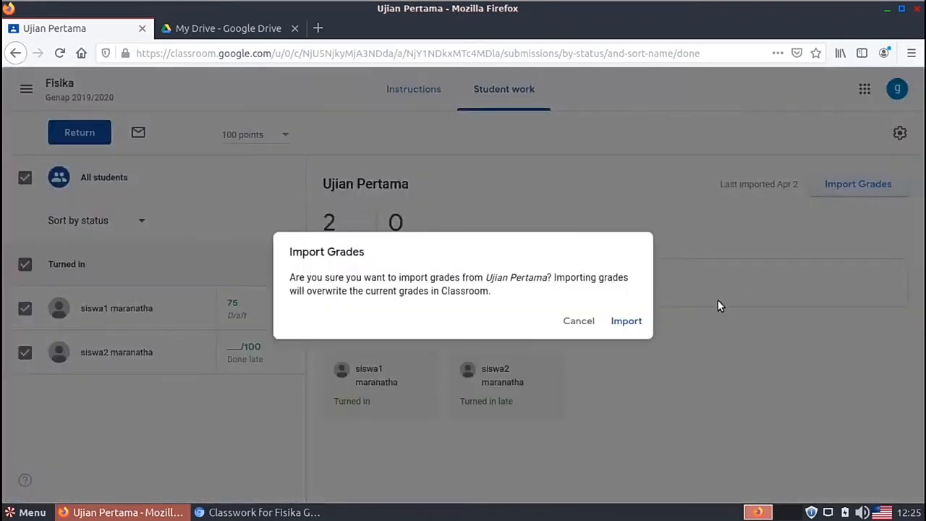
pyautogui.click(626, 324)
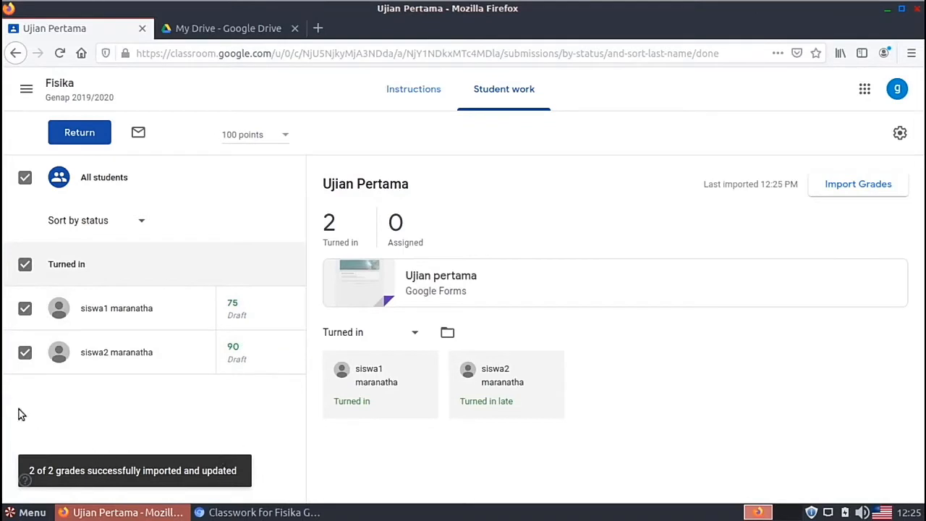
# Step: Replace the late student's Ujian Pertama grade of 90 with 0
pyautogui.click(251, 347)
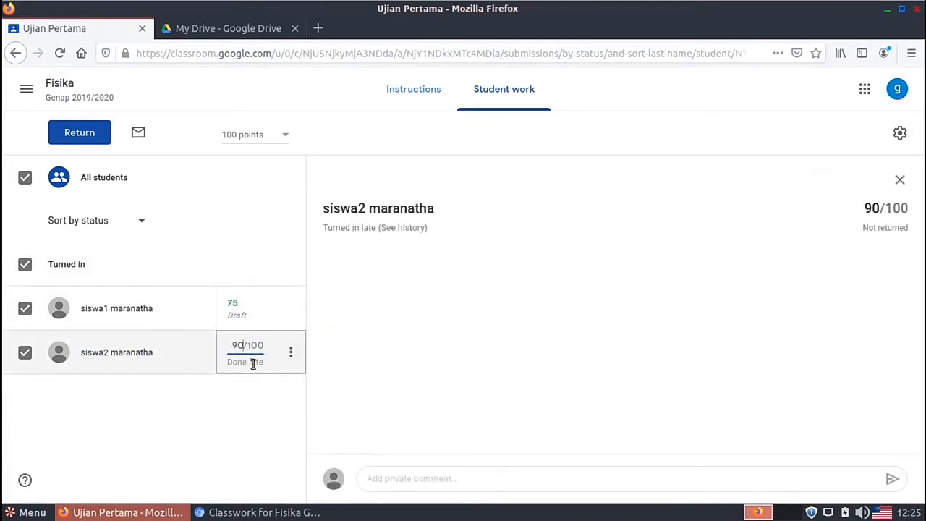
pyautogui.click(240, 310)
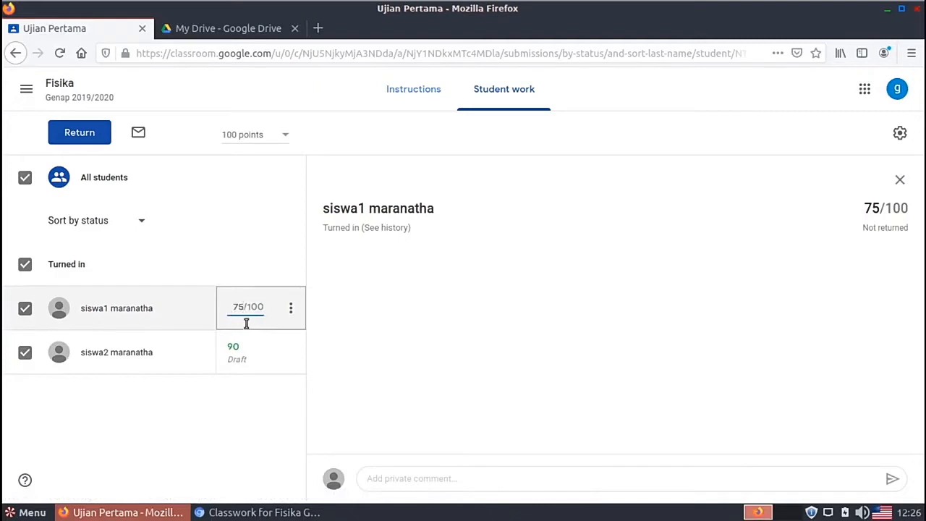
pyautogui.click(236, 345)
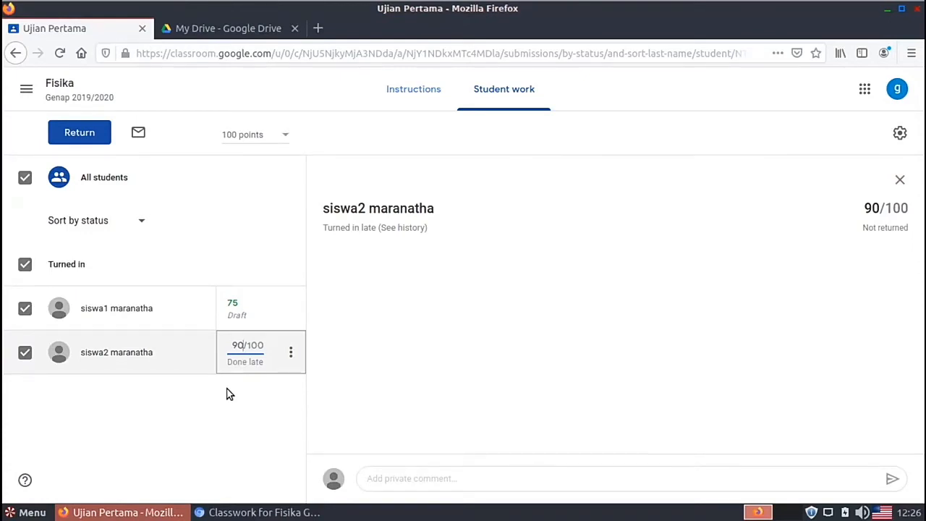
pyautogui.press('BackSpace')
pyautogui.press('BackSpace')
pyautogui.write('0')
pyautogui.press('Return')
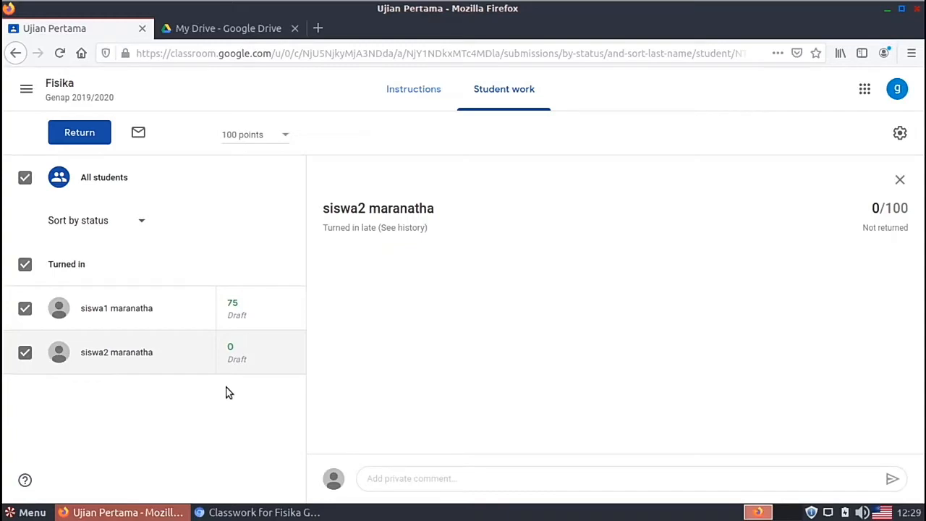
# Step: Keep the late student's 0 draft grade and return to the Fisika class Stream
pyautogui.click(242, 359)
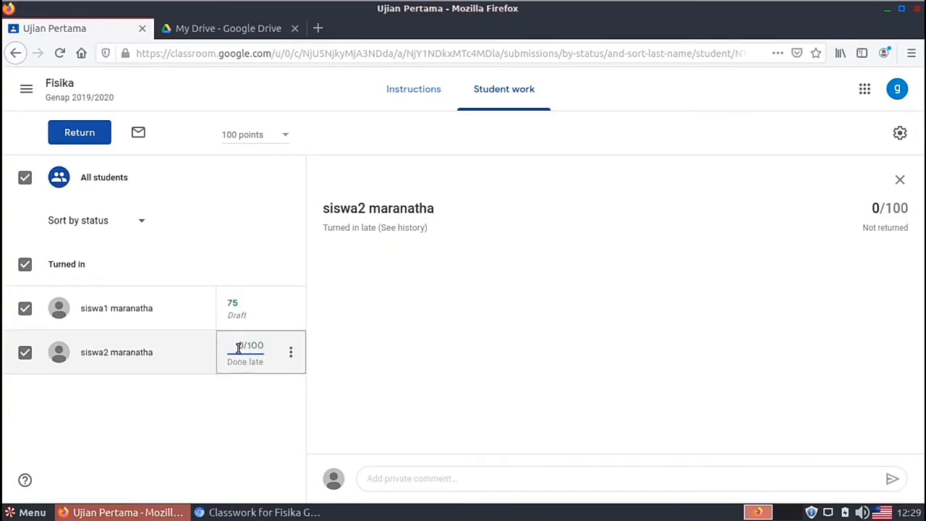
pyautogui.click(246, 408)
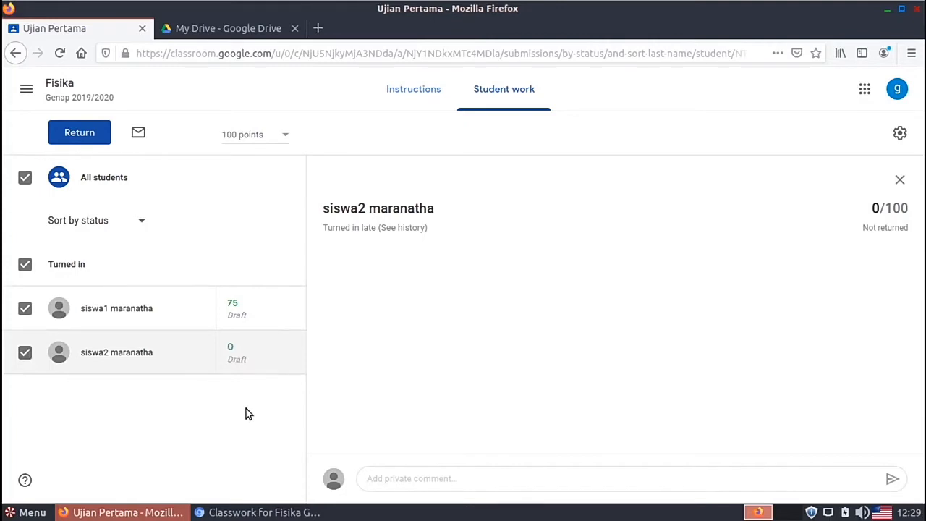
pyautogui.click(238, 346)
pyautogui.click(325, 404)
pyautogui.click(56, 84)
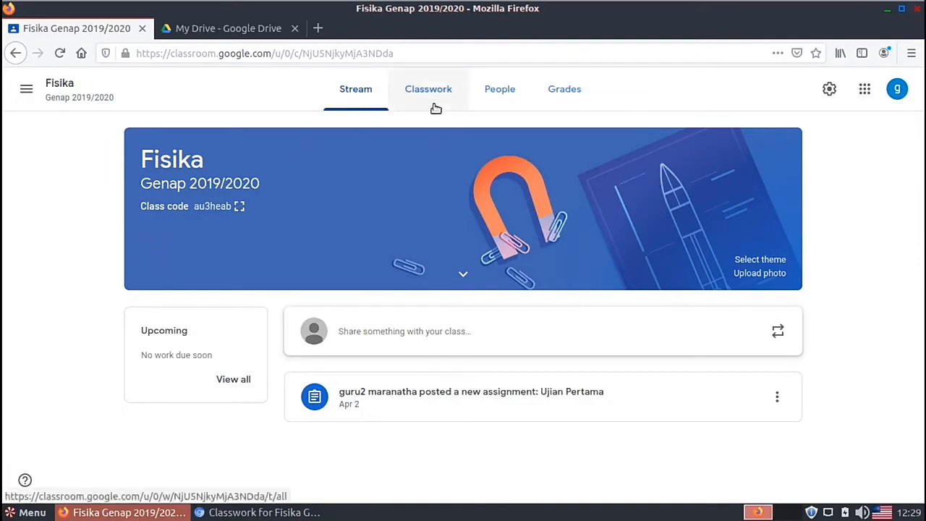
# Step: Create a new blank Google Form from Google Drive's New > More menu
pyautogui.click(243, 33)
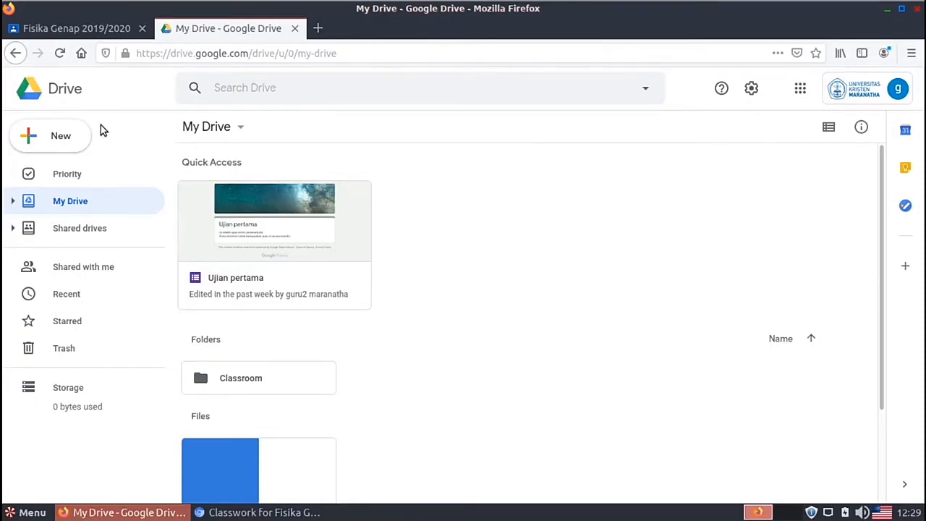
pyautogui.click(54, 138)
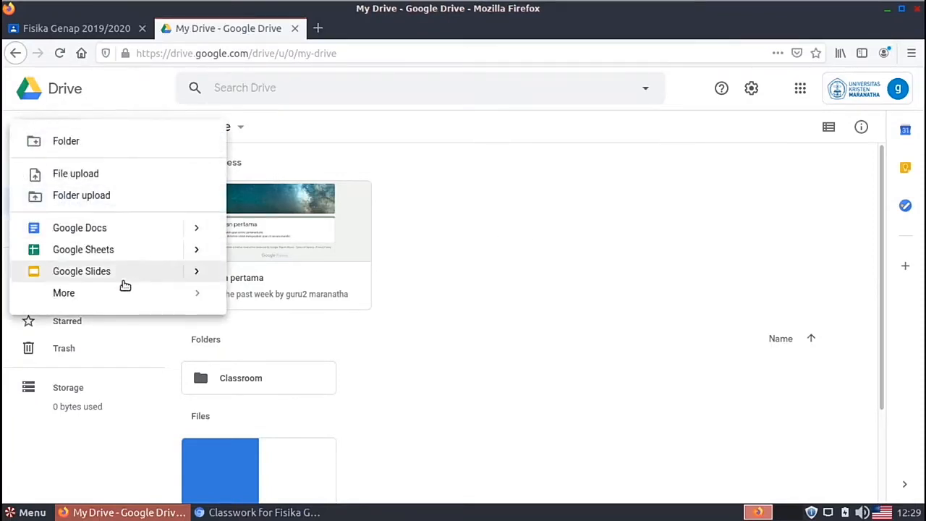
pyautogui.moveTo(109, 298)
pyautogui.click(300, 304)
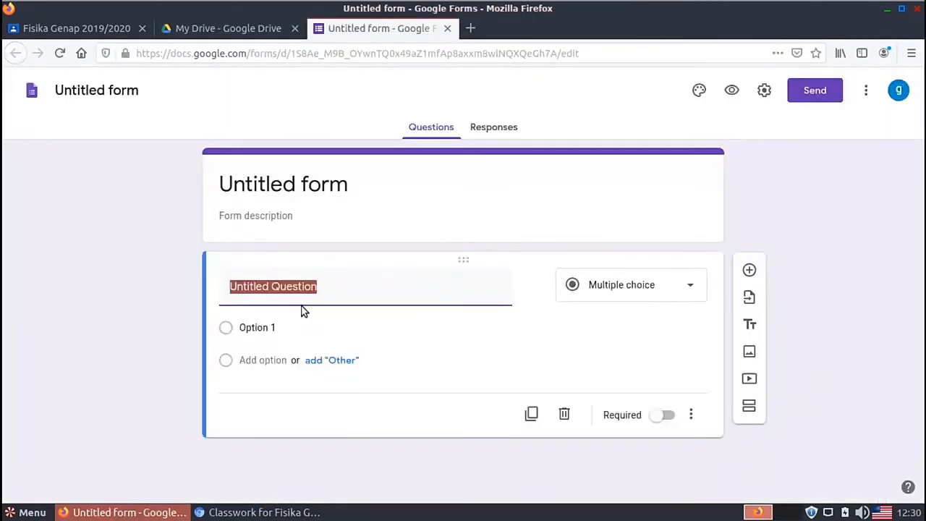
# Step: Title the form and its file name 'Ujian Kedua'
pyautogui.click(261, 181)
pyautogui.write('Uj')
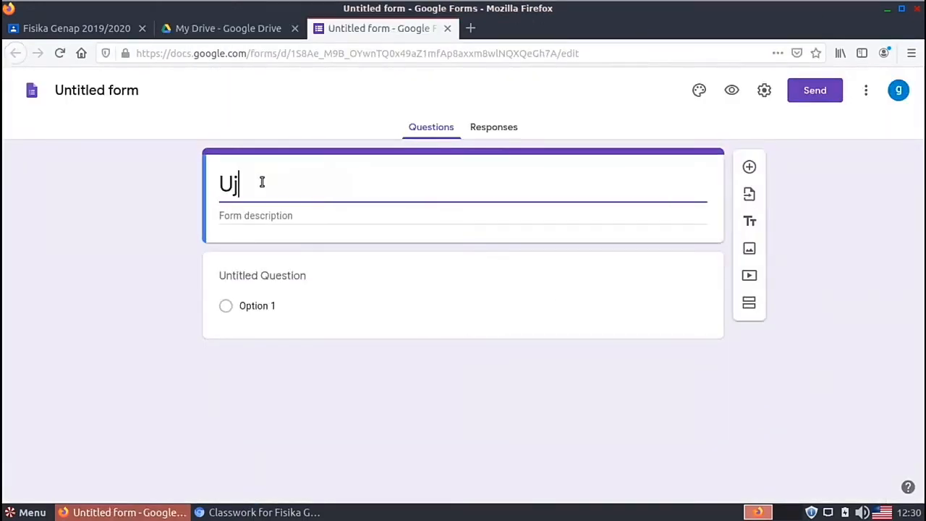
pyautogui.write('ian Kedua')
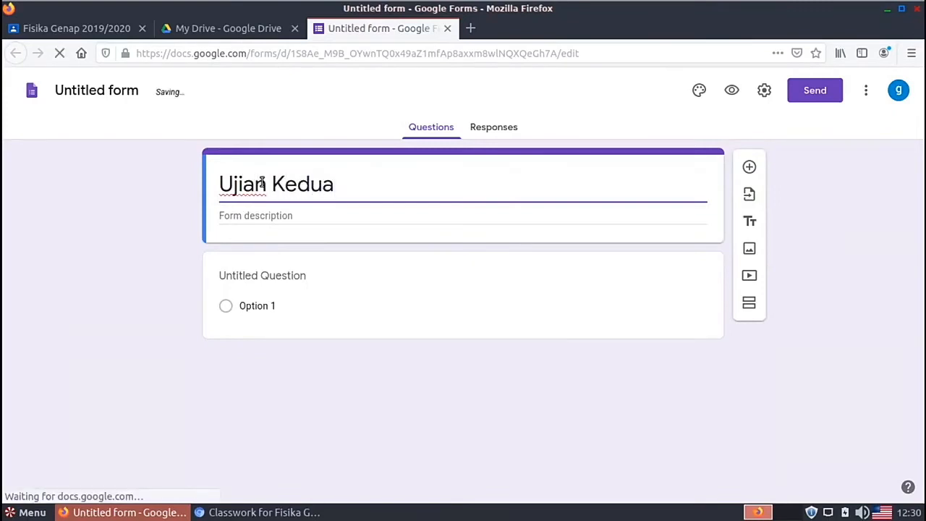
pyautogui.click(91, 91)
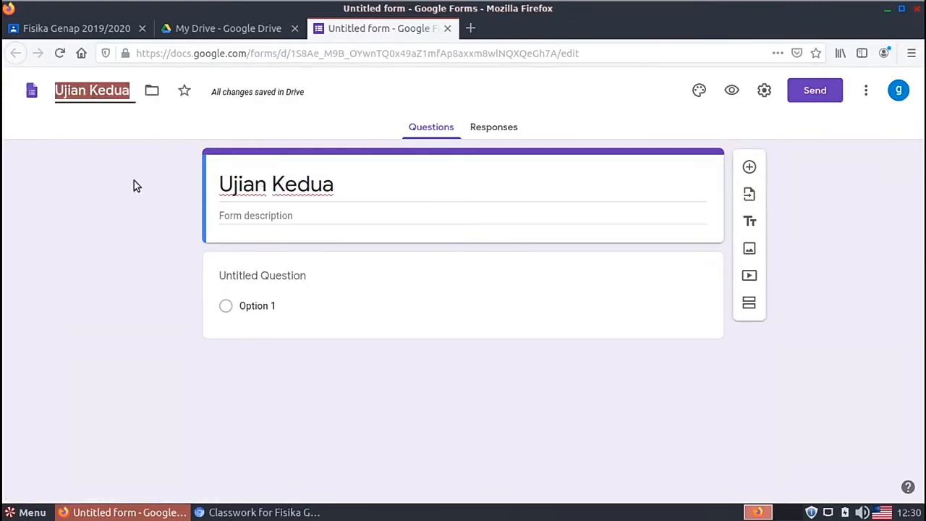
pyautogui.click(149, 211)
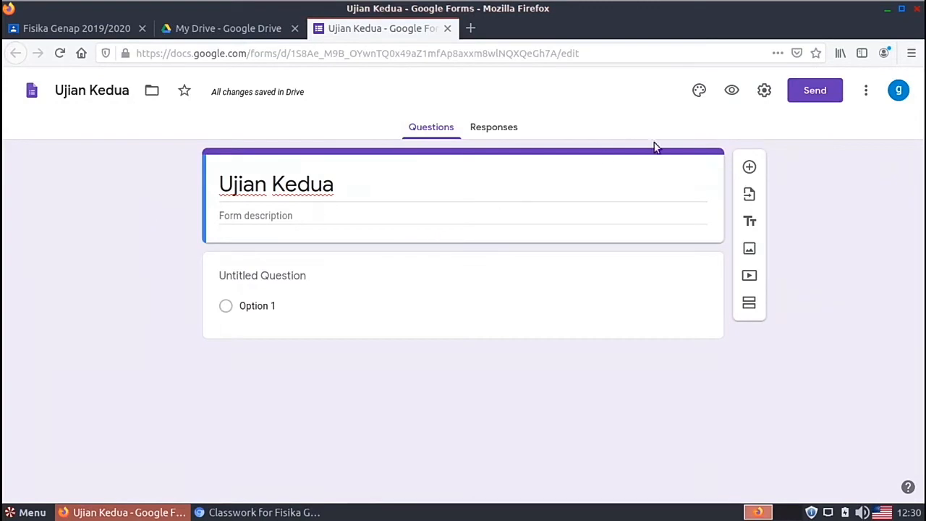
# Step: Give the form a guitar photo header image from the theme options
pyautogui.click(699, 91)
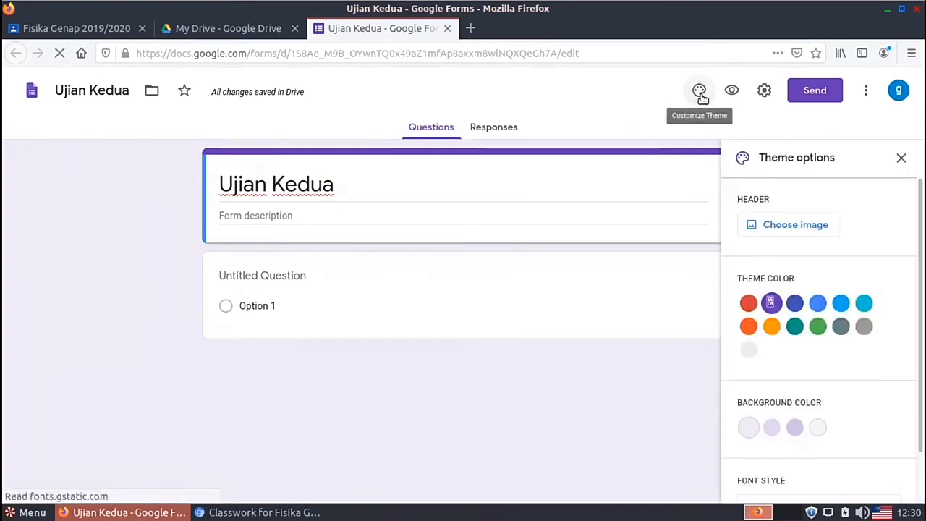
pyautogui.click(811, 226)
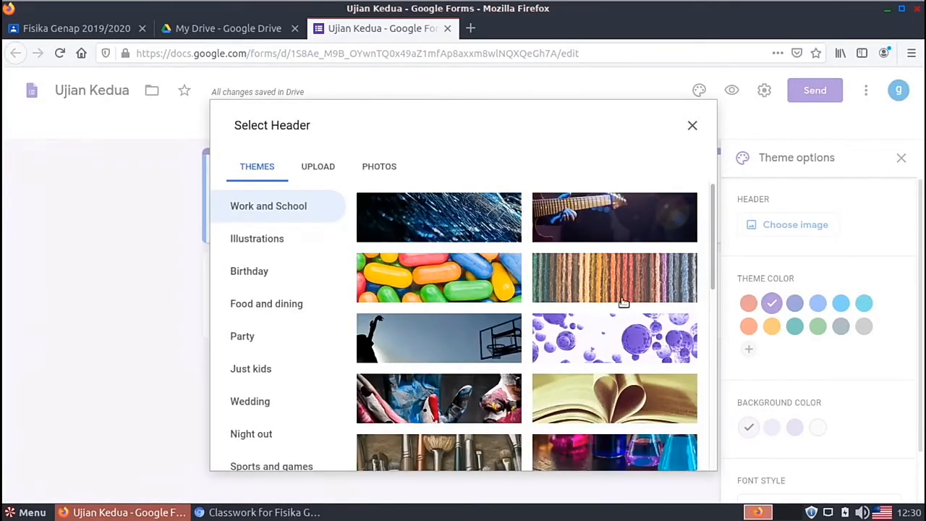
pyautogui.click(613, 219)
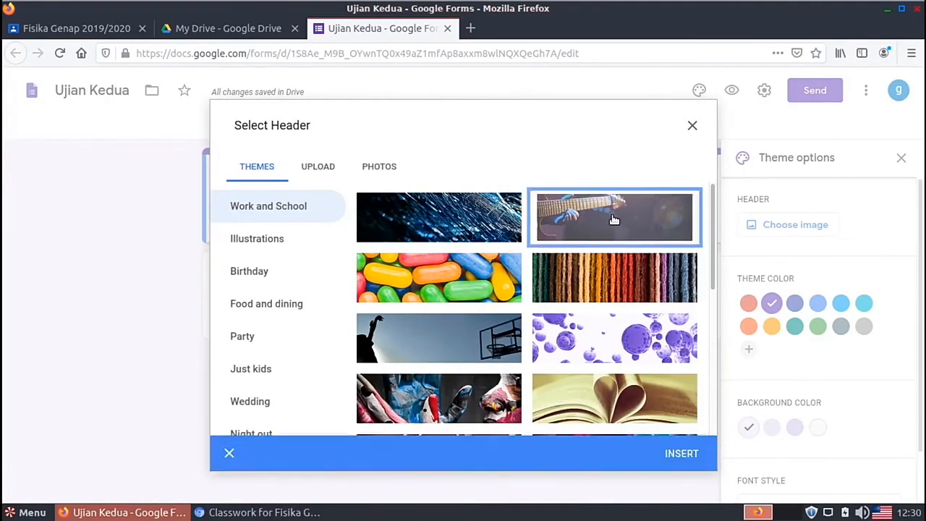
pyautogui.click(681, 454)
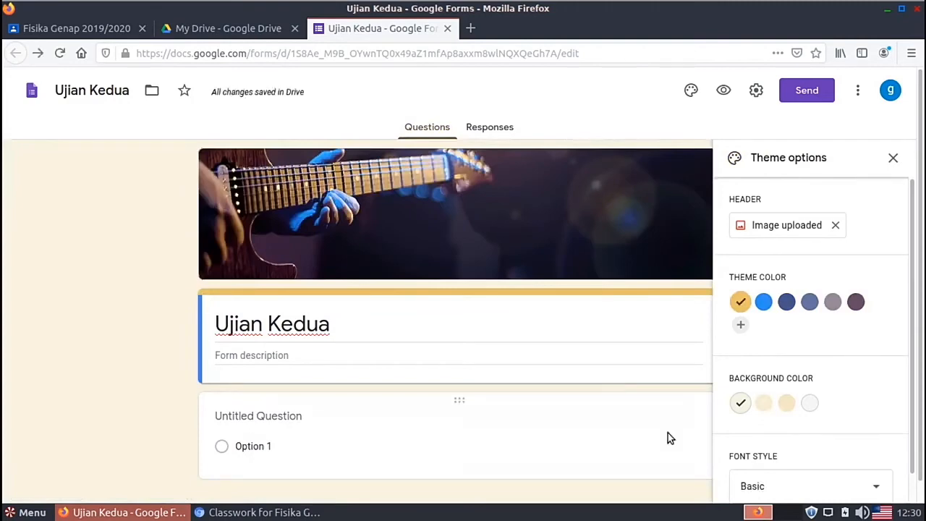
pyautogui.click(892, 158)
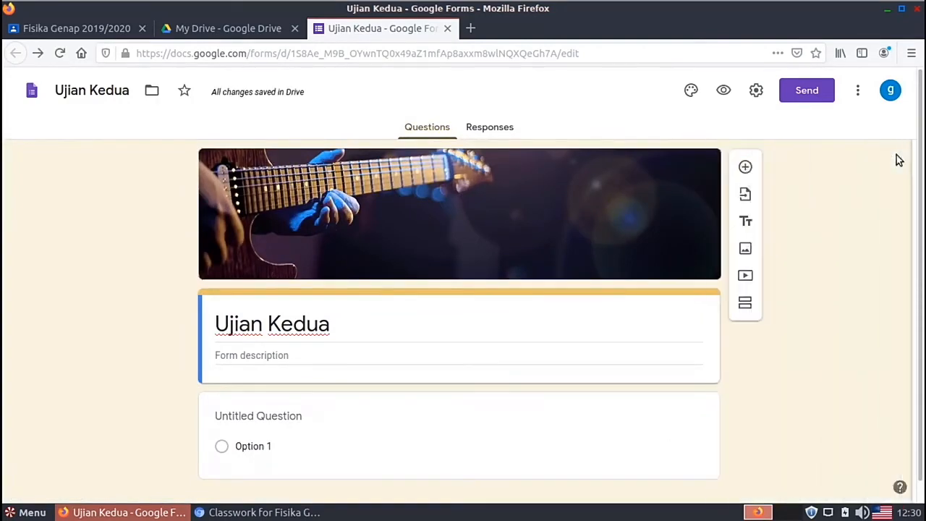
pyautogui.click(756, 90)
# Step: Turn the Ujian Kedua form into a quiz in its settings
pyautogui.click(598, 158)
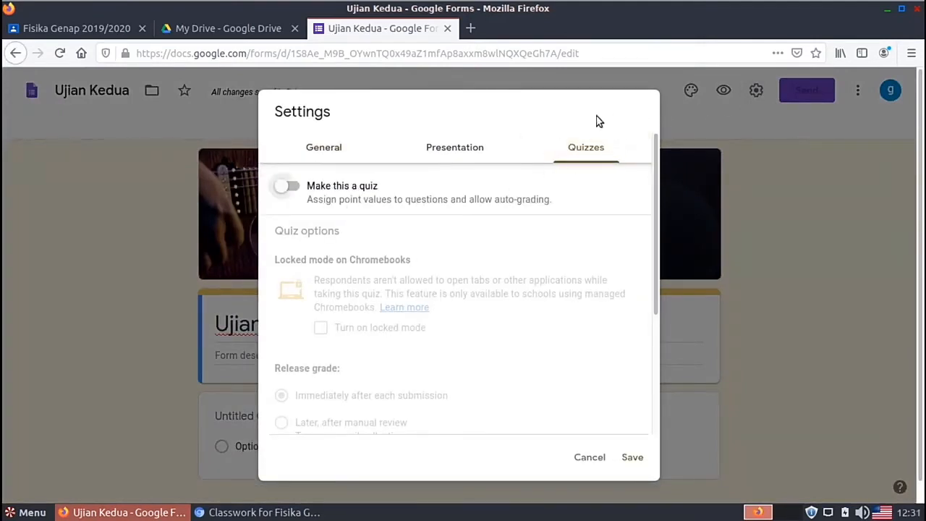
pyautogui.click(293, 187)
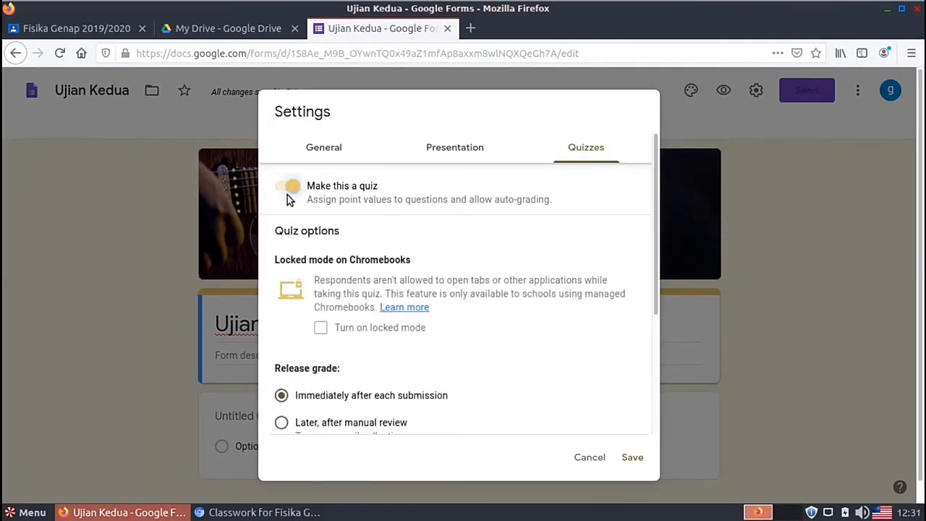
pyautogui.scroll(-2, 515, 307)
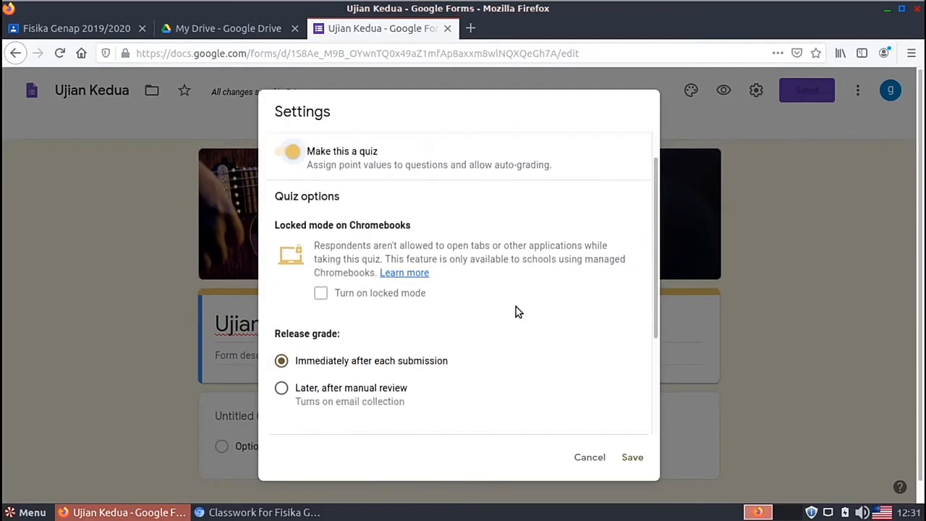
pyautogui.scroll(-3, 515, 306)
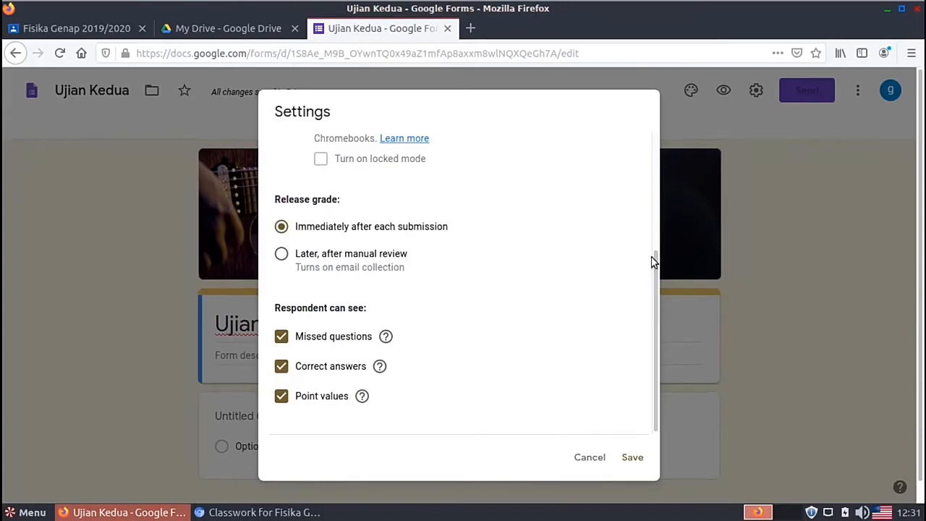
pyautogui.scroll(5, 563, 314)
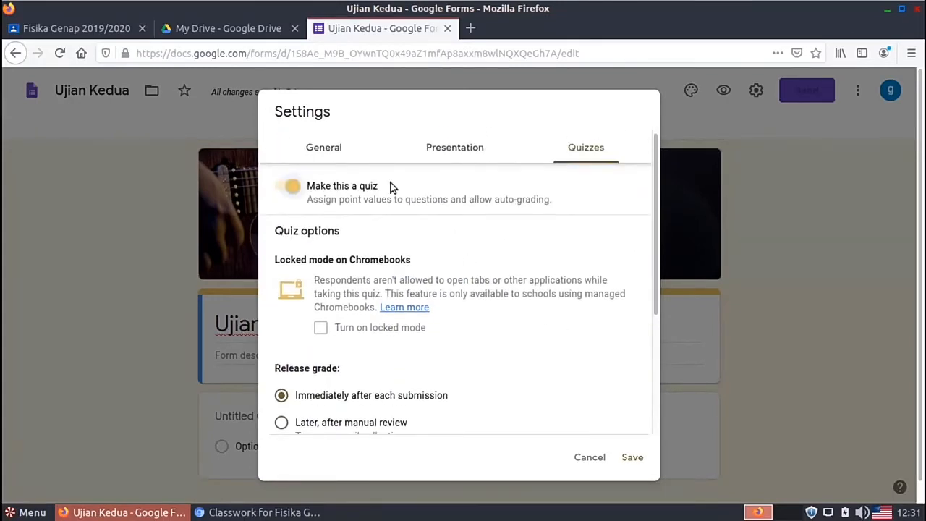
# Step: Collect email addresses, send response receipts and limit respondents to 1 response
pyautogui.click(323, 147)
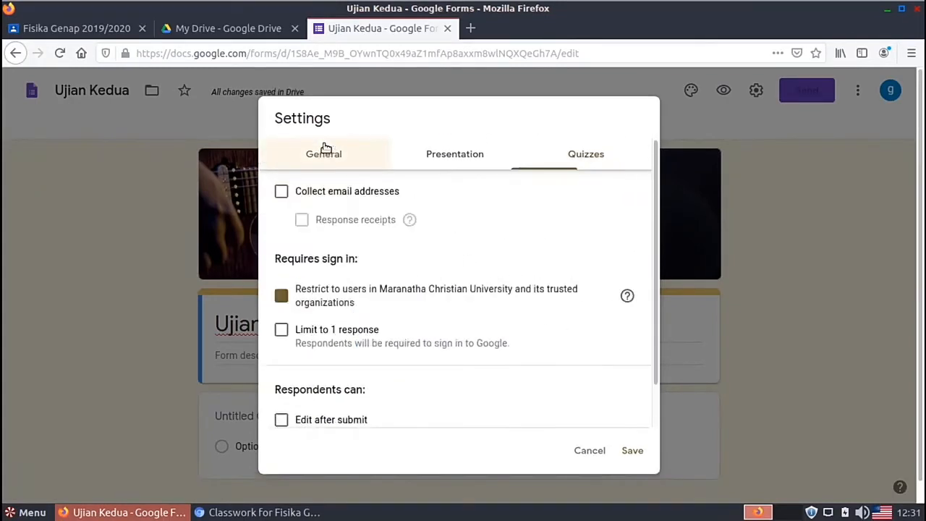
pyautogui.click(284, 193)
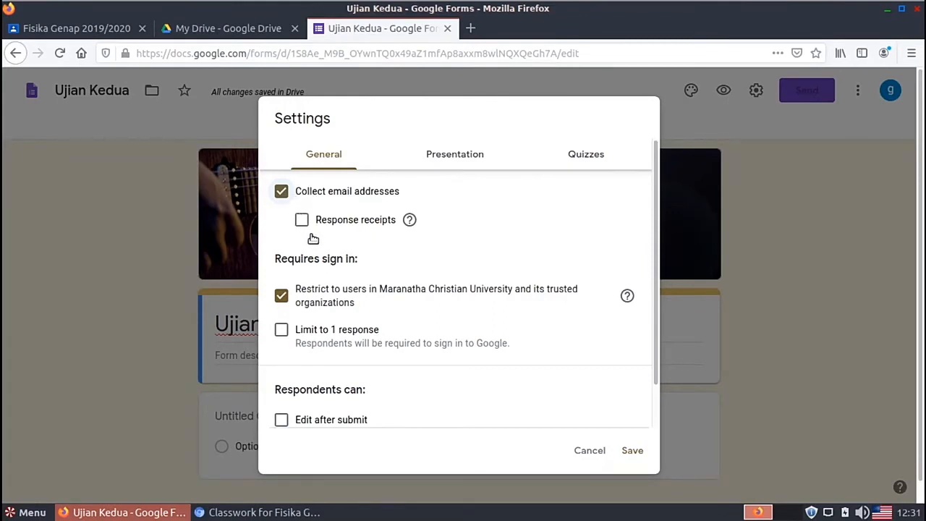
pyautogui.click(302, 220)
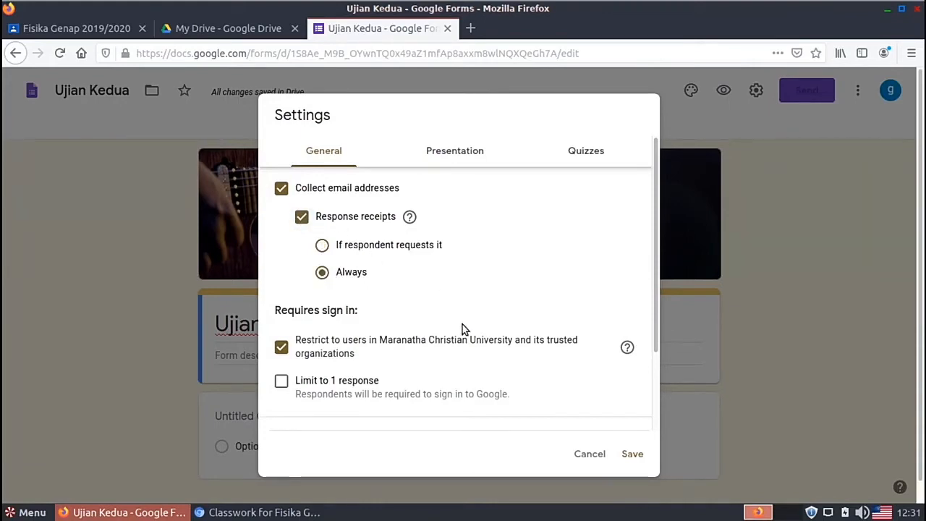
pyautogui.click(281, 382)
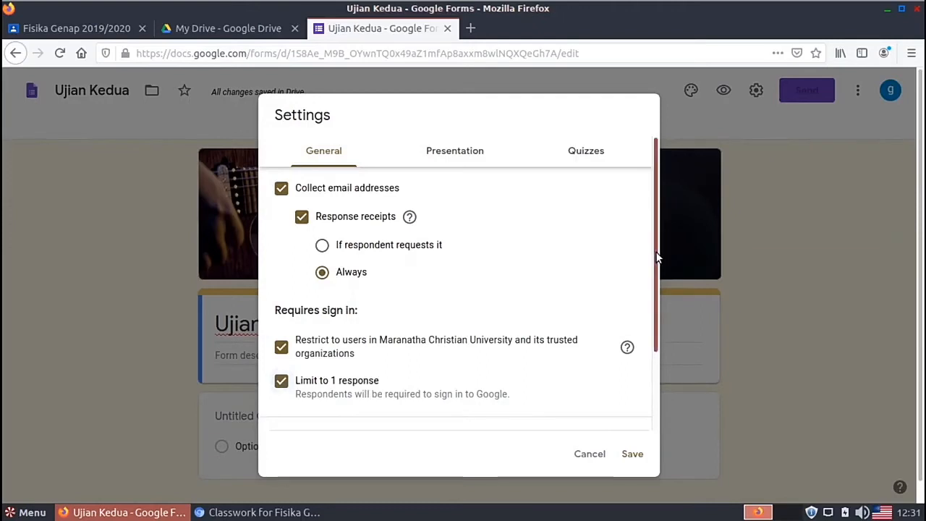
pyautogui.moveTo(658, 256); pyautogui.dragTo(658, 360)
pyautogui.scroll(3, 649, 326)
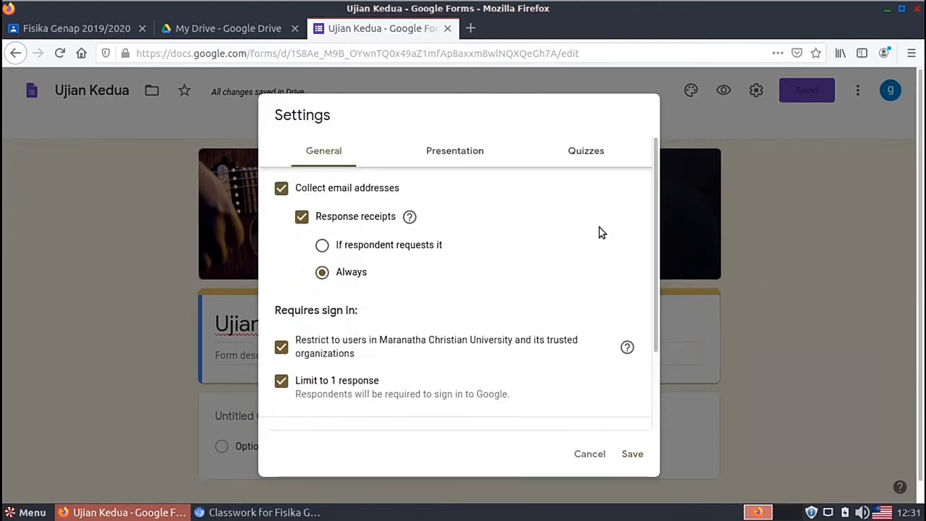
# Step: Shuffle question order, show a progress bar, and save the form settings
pyautogui.click(450, 150)
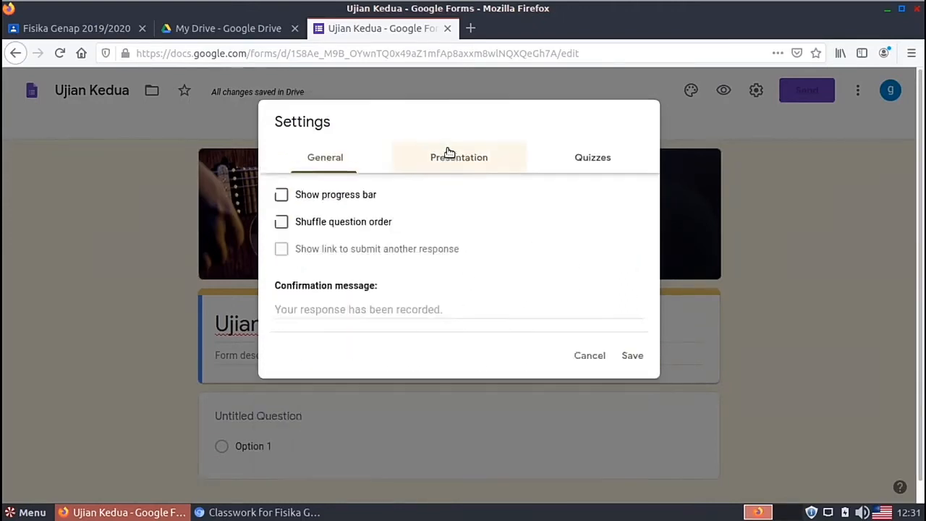
pyautogui.click(340, 224)
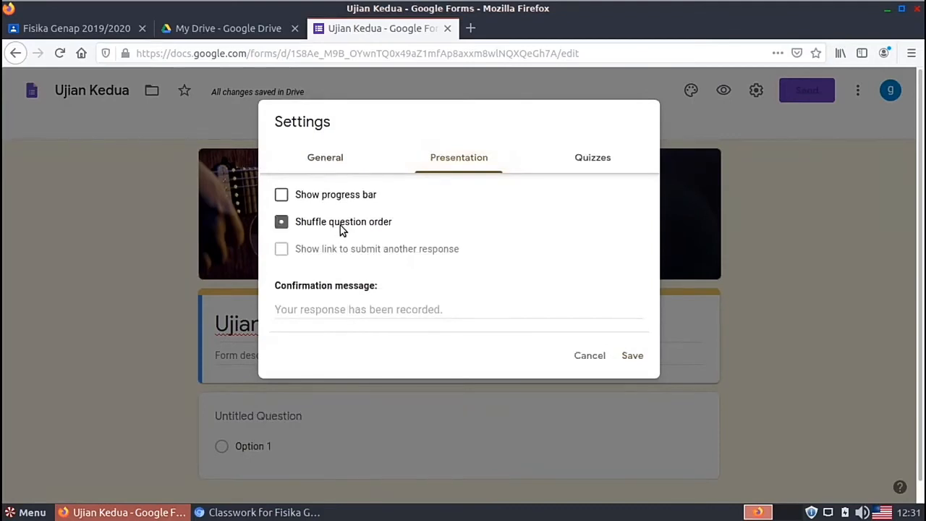
pyautogui.click(297, 199)
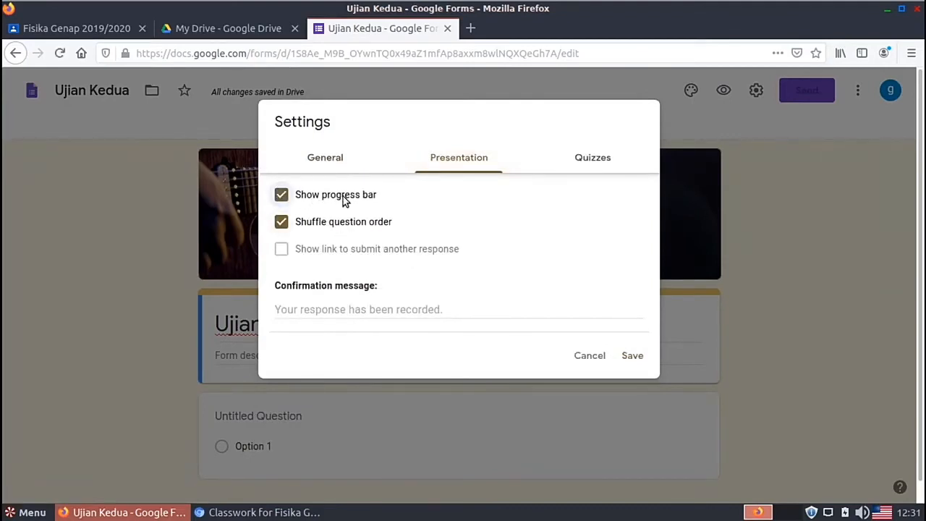
pyautogui.click(634, 356)
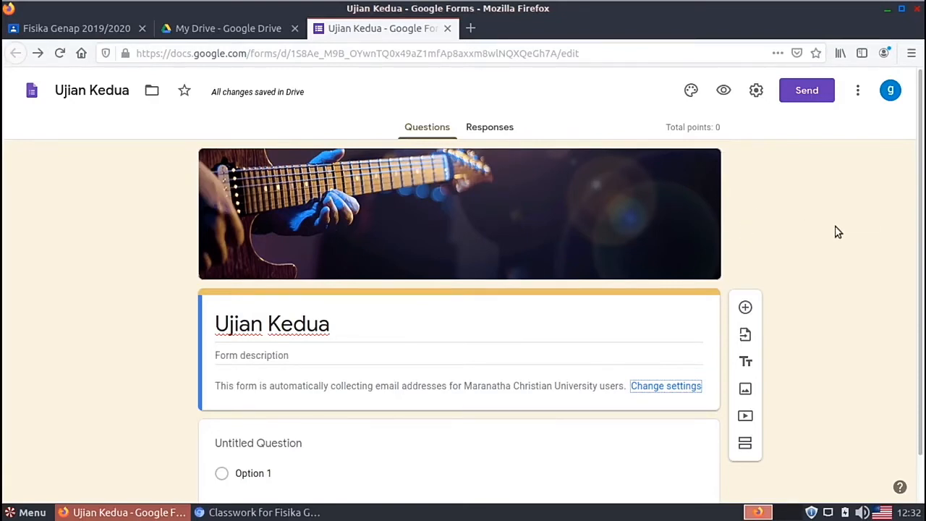
# Step: Open the Select Form dialog for importing questions, showing Ujian Kedua and Ujian pertama
pyautogui.scroll(-1, 837, 231)
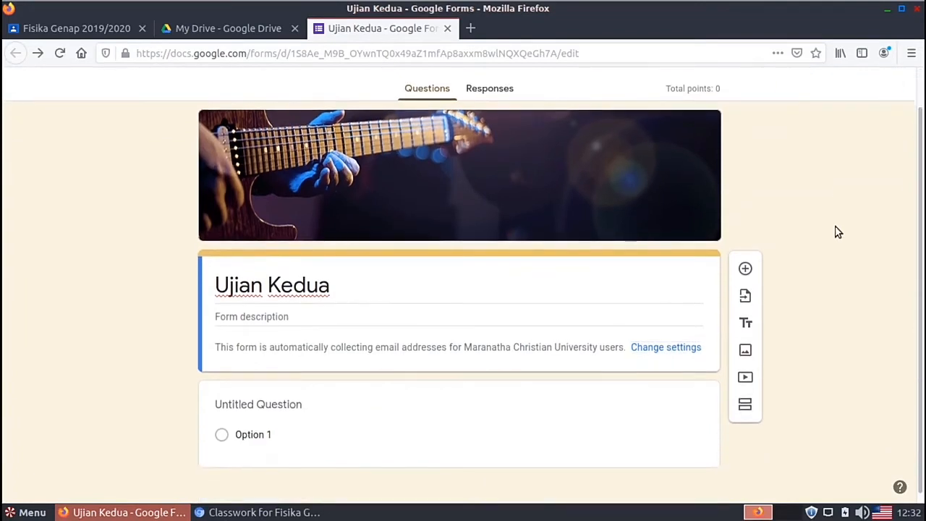
pyautogui.scroll(-1, 919, 218)
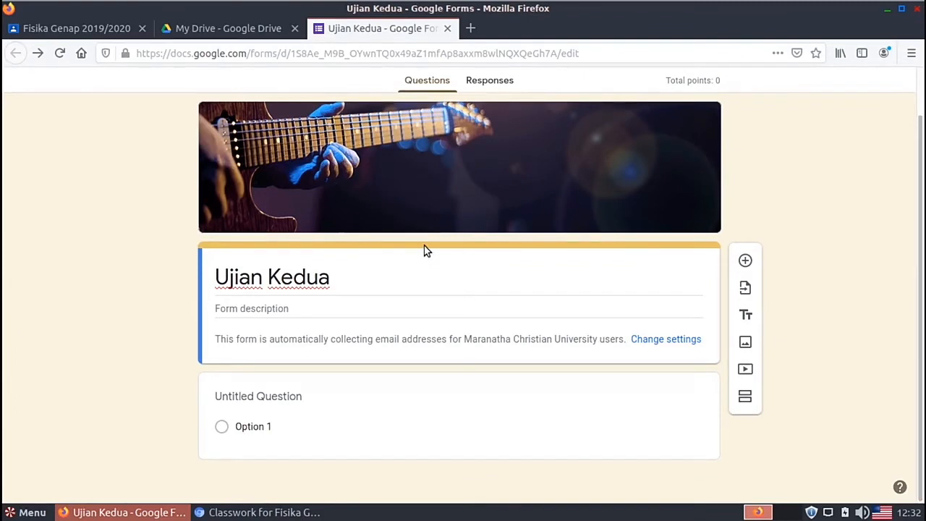
pyautogui.click(745, 290)
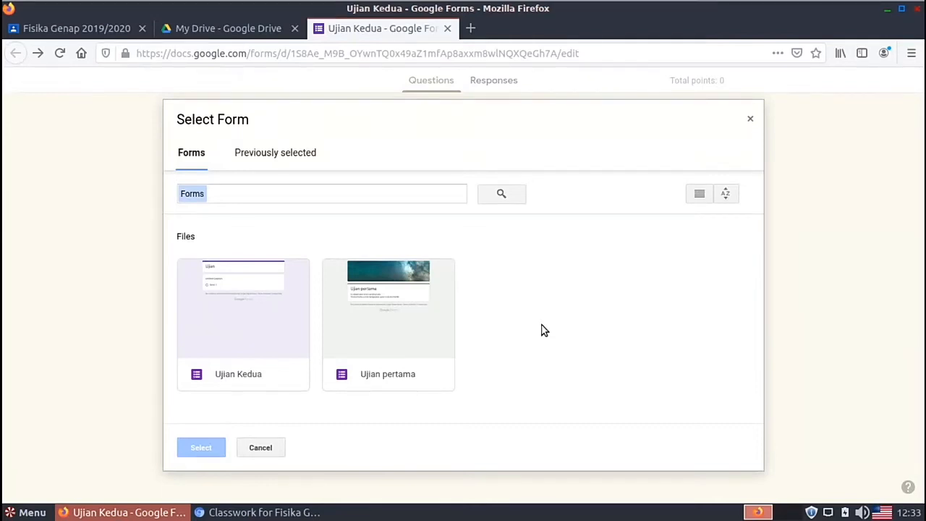
# Step: Choose Ujian pertama as the form to import questions from
pyautogui.click(403, 350)
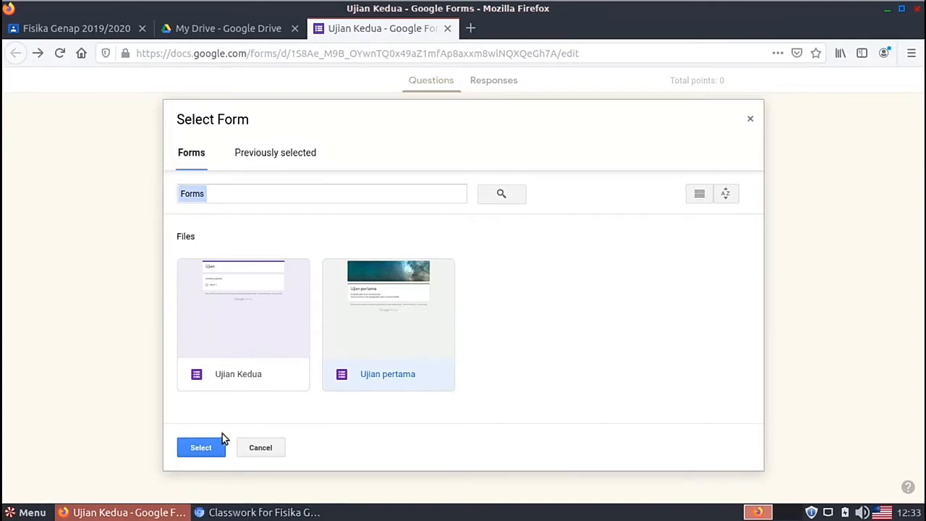
pyautogui.click(205, 455)
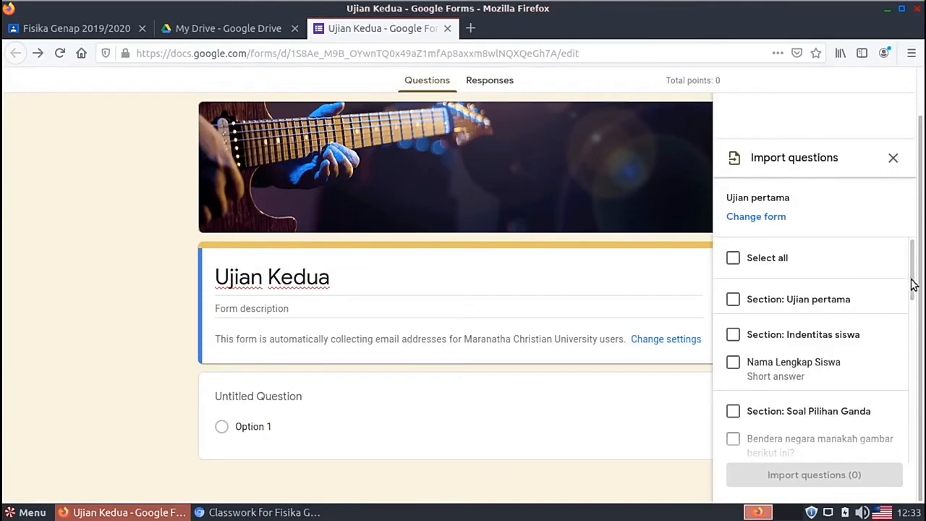
pyautogui.moveTo(907, 281); pyautogui.dragTo(909, 315)
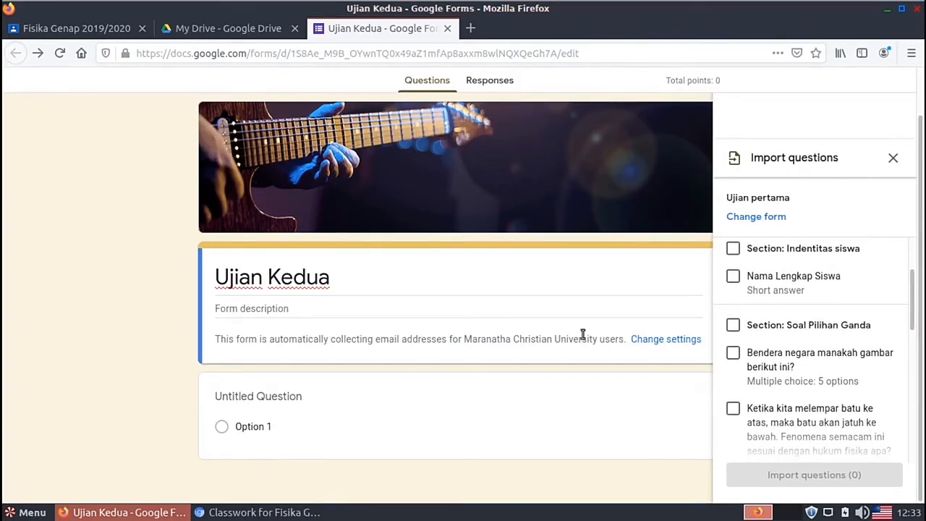
# Step: Import the Indentitas siswa section plus the Nama Lengkap Siswa, flag and physicist questions
pyautogui.click(733, 279)
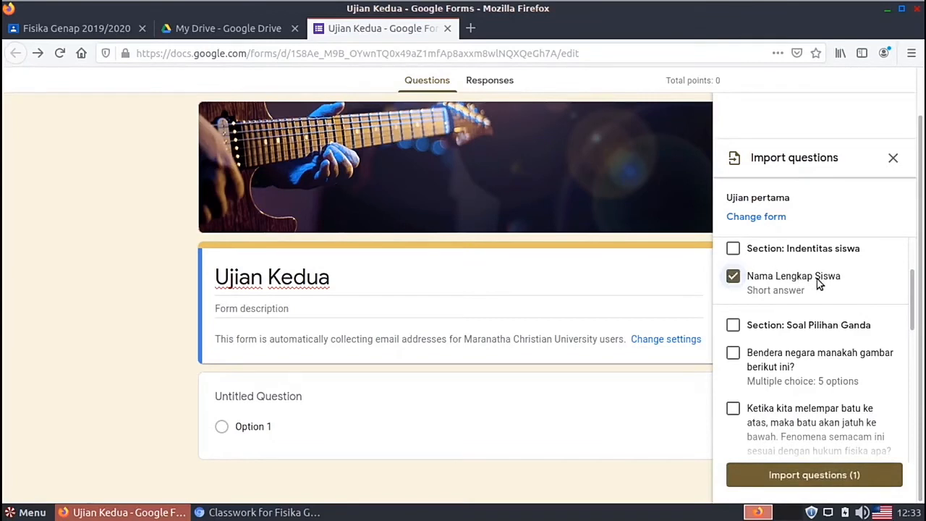
pyautogui.click(733, 249)
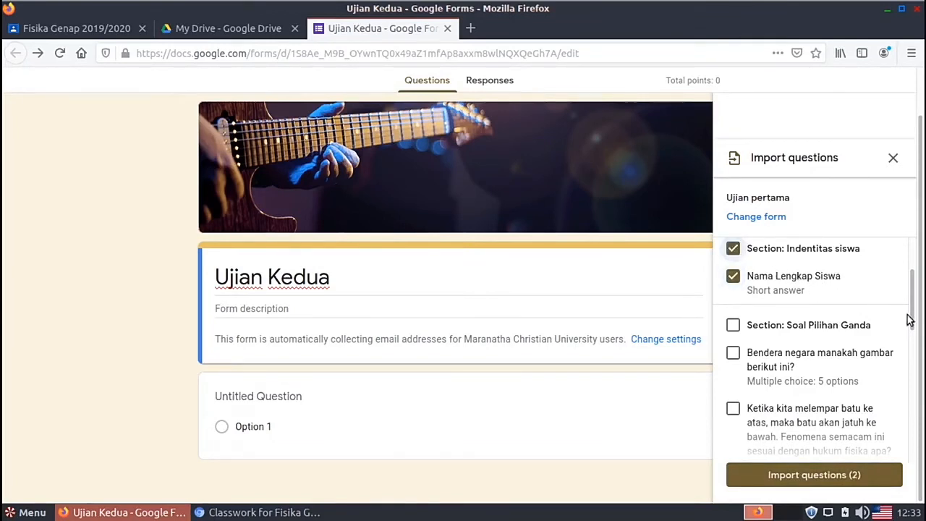
pyautogui.moveTo(912, 309); pyautogui.dragTo(911, 313)
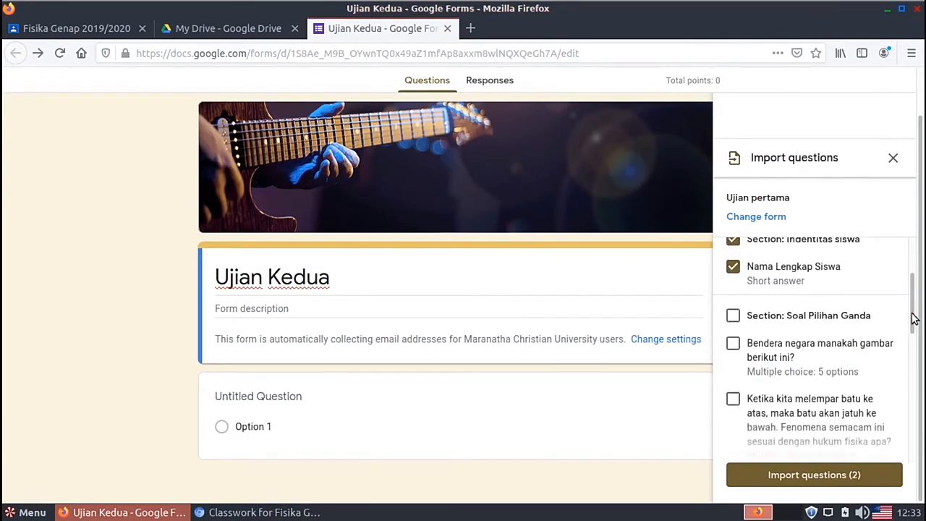
pyautogui.click(734, 316)
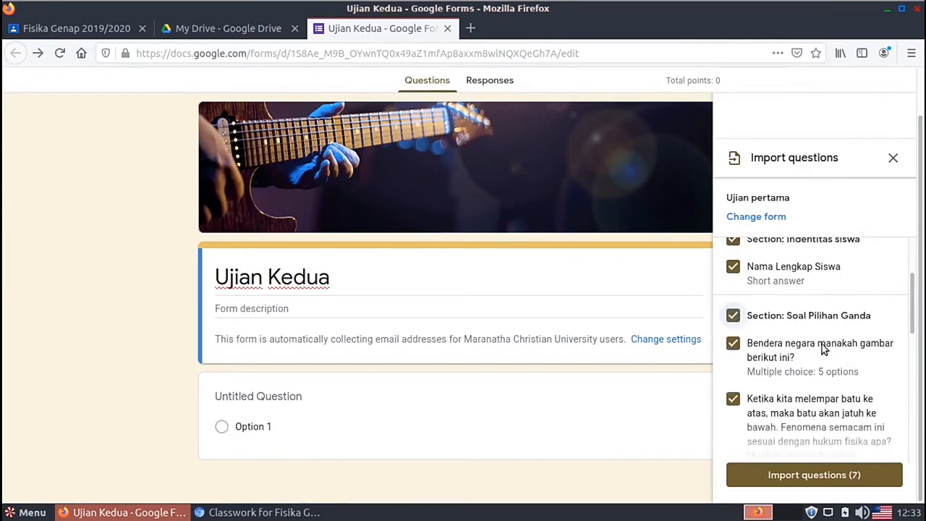
pyautogui.click(733, 316)
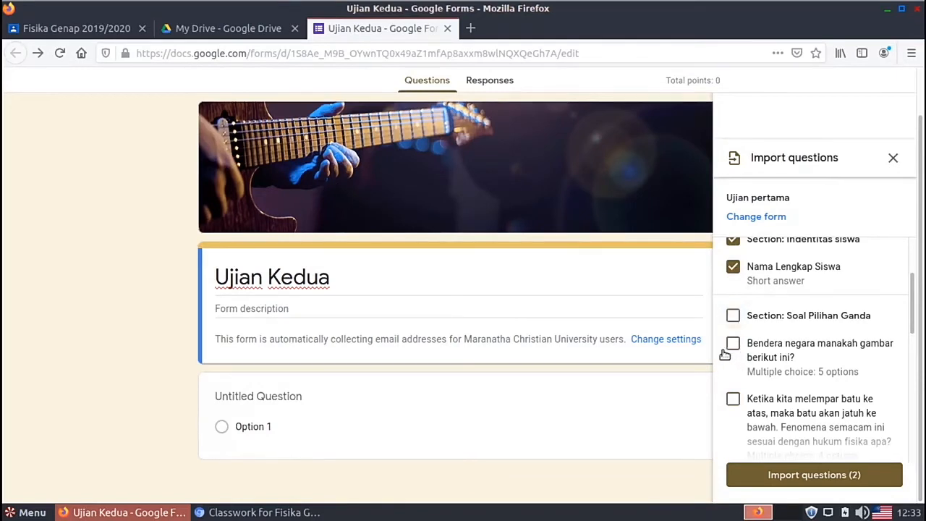
pyautogui.click(733, 342)
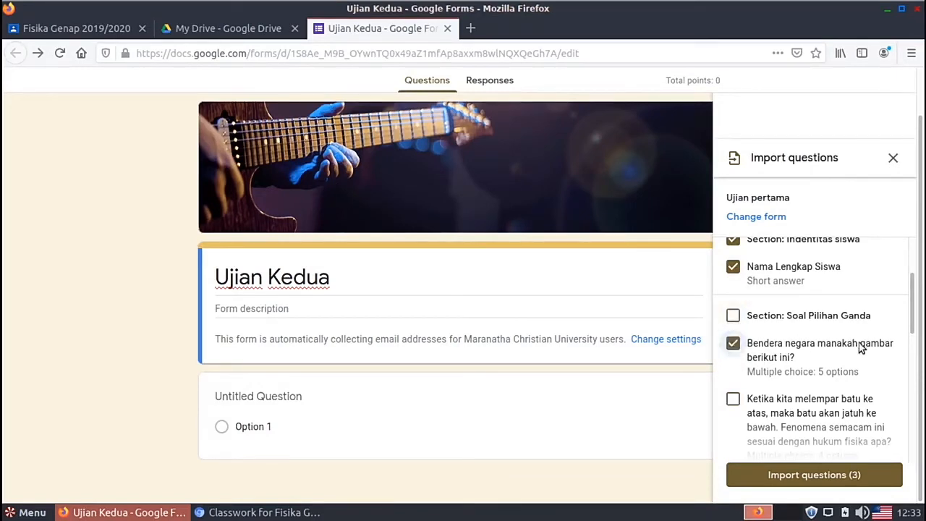
pyautogui.moveTo(915, 340); pyautogui.dragTo(916, 382)
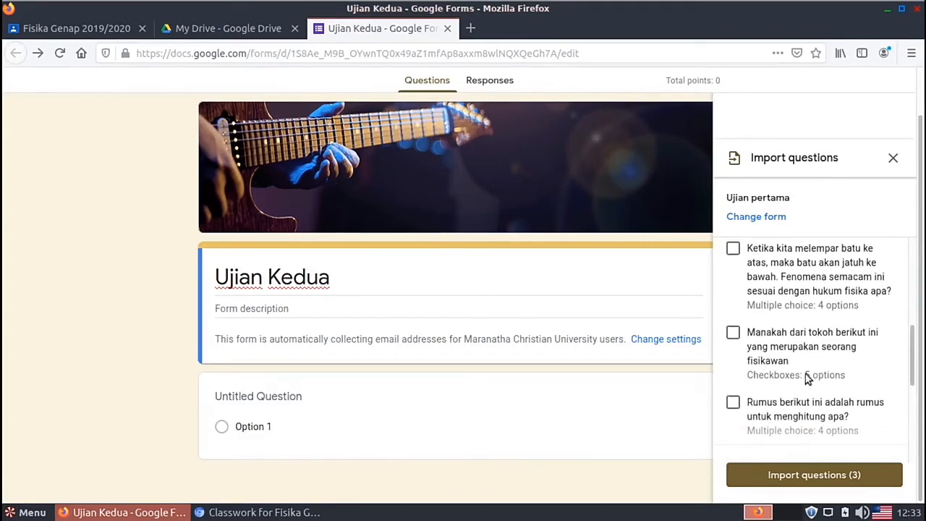
pyautogui.click(734, 332)
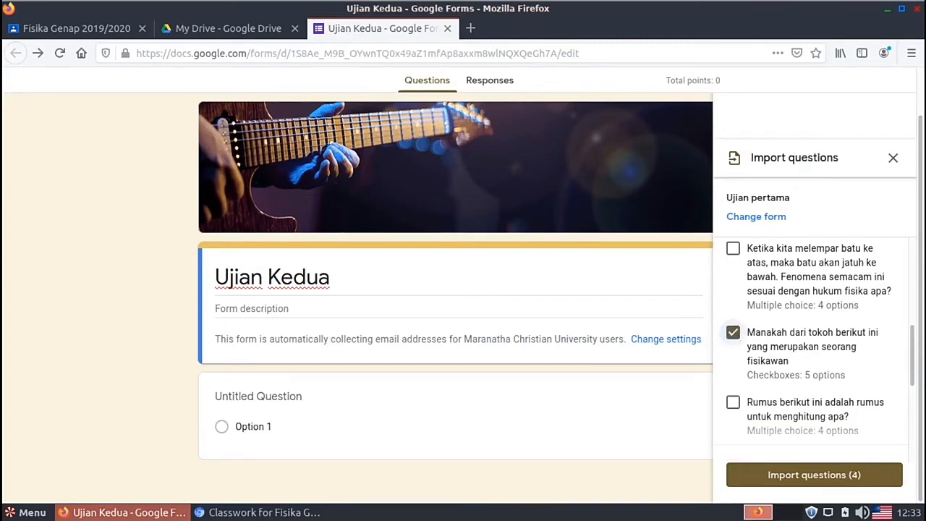
pyautogui.click(820, 474)
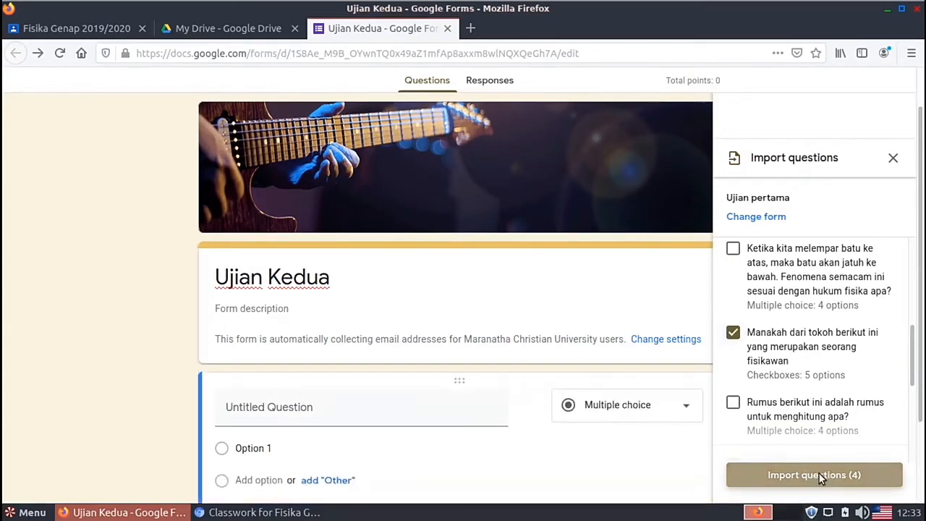
pyautogui.scroll(1, 908, 167)
pyautogui.scroll(-5, 905, 154)
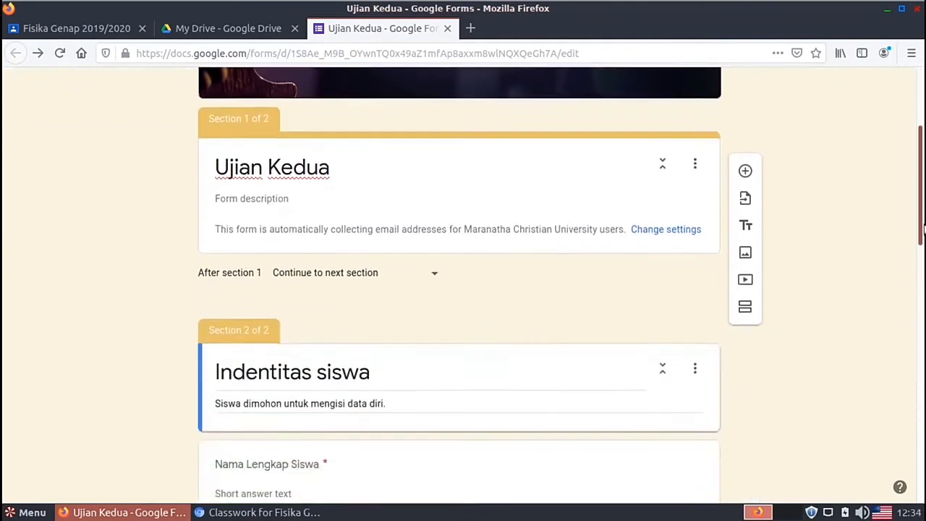
pyautogui.scroll(-2, 463, 289)
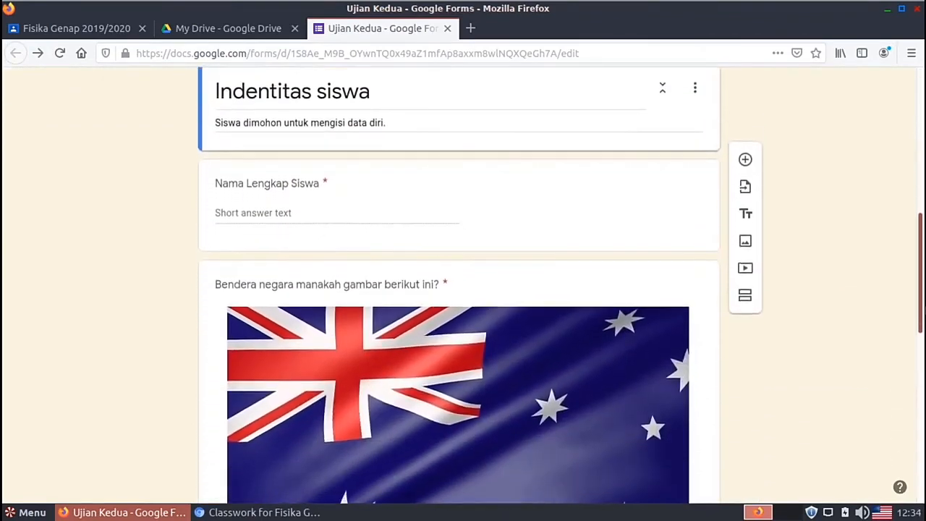
pyautogui.scroll(-3, 923, 333)
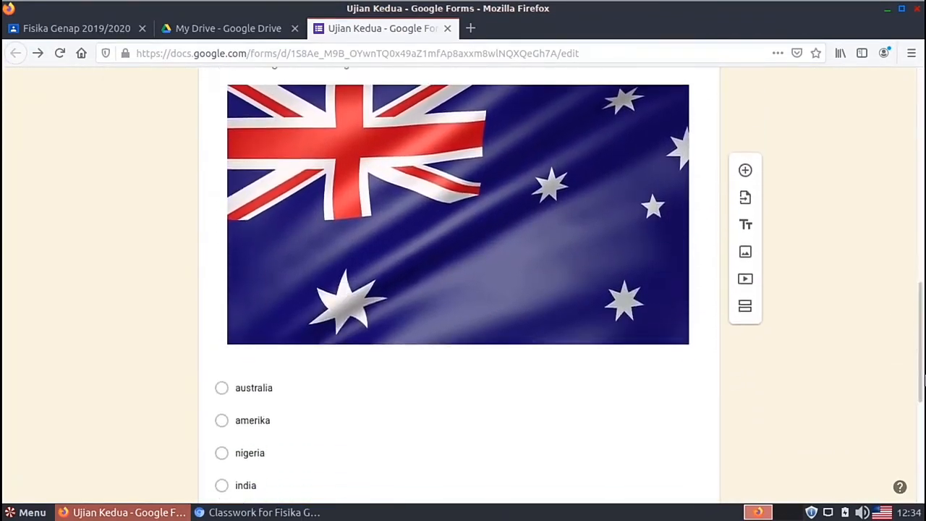
pyautogui.moveTo(923, 333); pyautogui.dragTo(924, 374)
pyautogui.moveTo(921, 434)
pyautogui.mouseDown()
pyautogui.moveTo(913, 181)
pyautogui.moveTo(920, 419)
pyautogui.mouseUp()
pyautogui.click(510, 270)
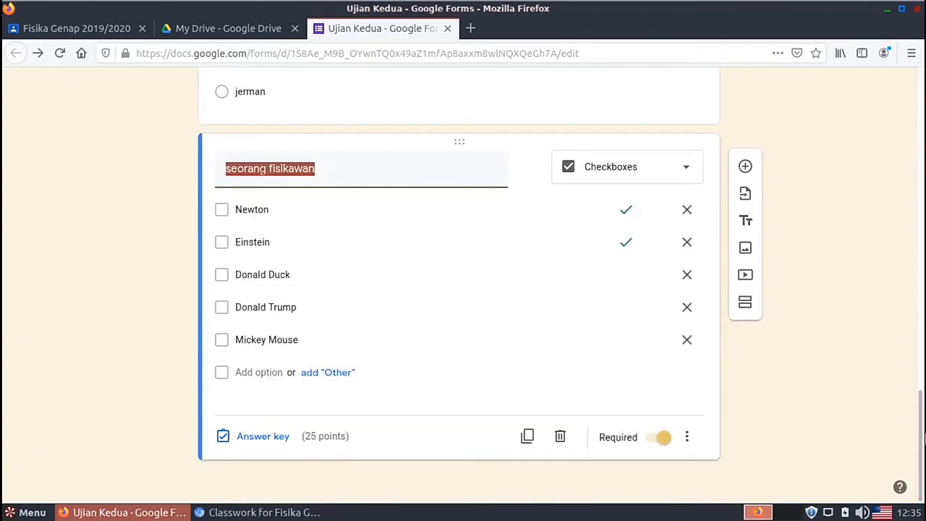
# Step: Add a Short answer question titled 'soal baru' after the physicist question
pyautogui.click(746, 167)
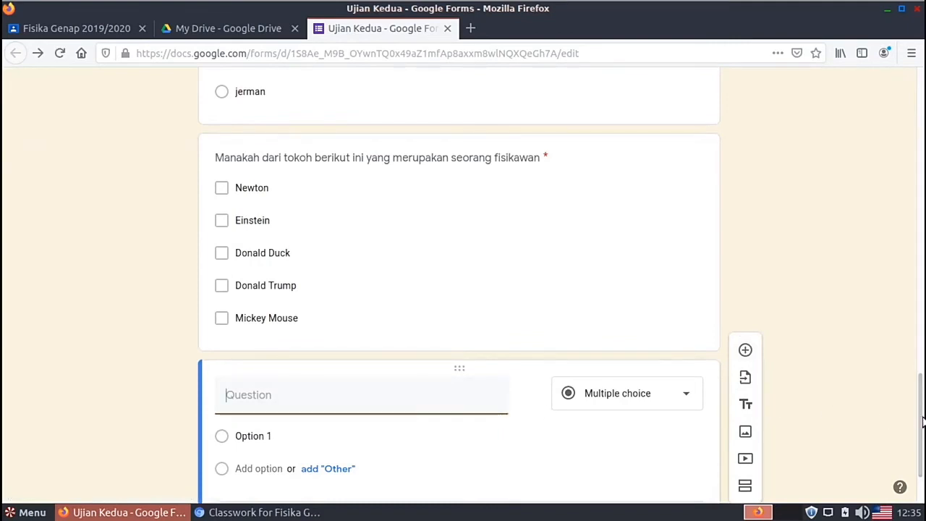
pyautogui.write('soal ')
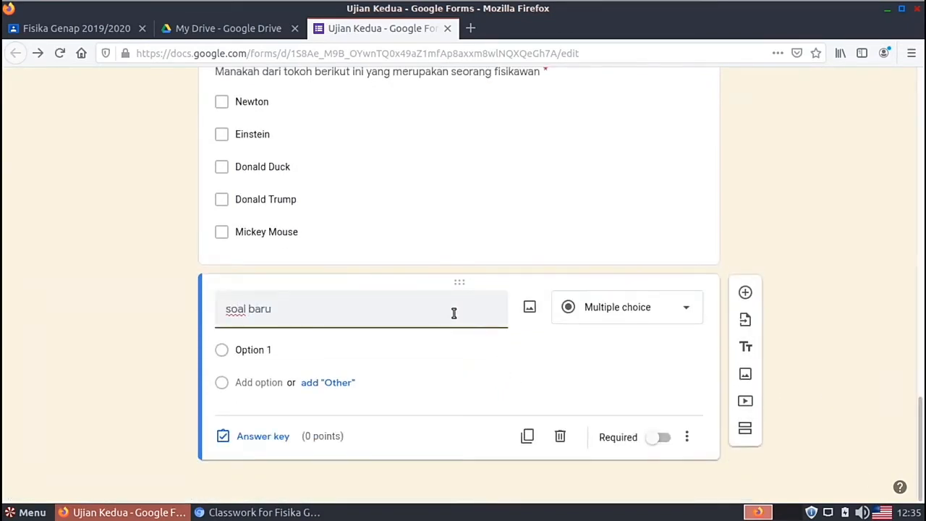
pyautogui.write('baru')
pyautogui.click(636, 307)
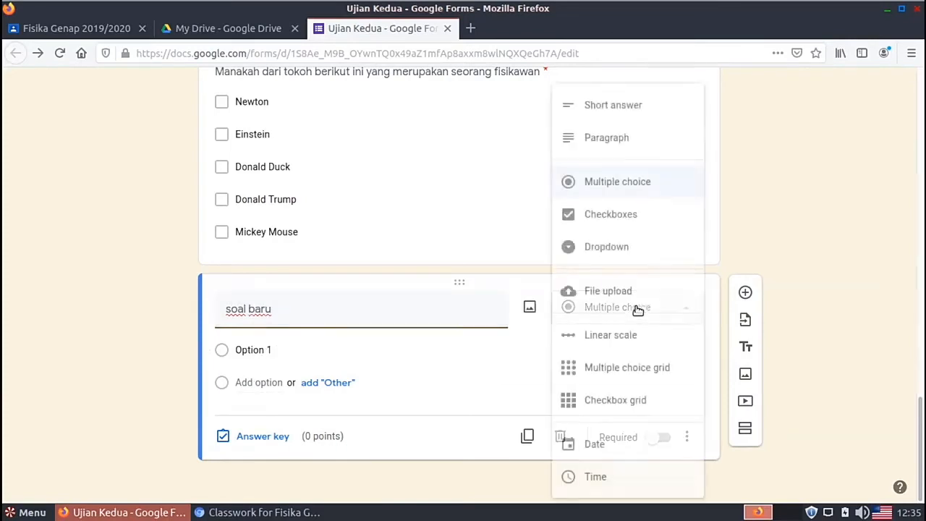
pyautogui.click(611, 115)
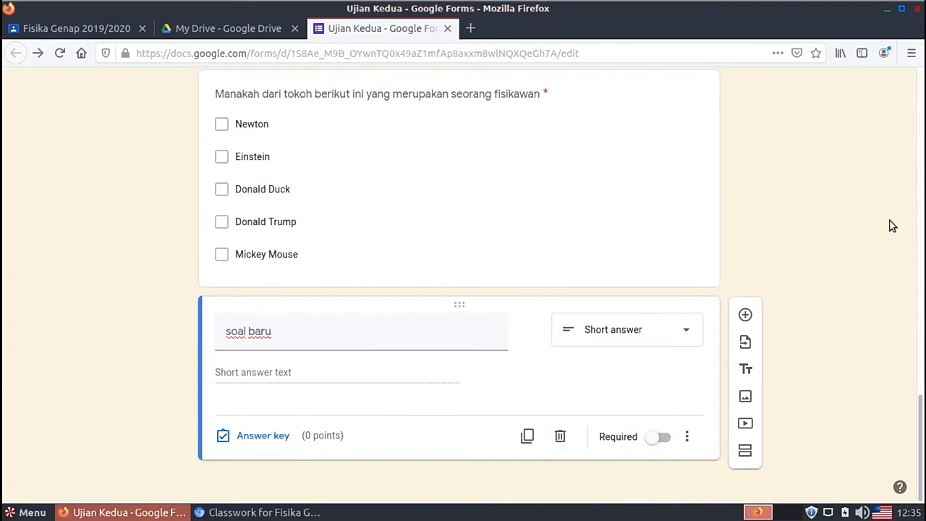
pyautogui.moveTo(919, 293); pyautogui.dragTo(916, 120)
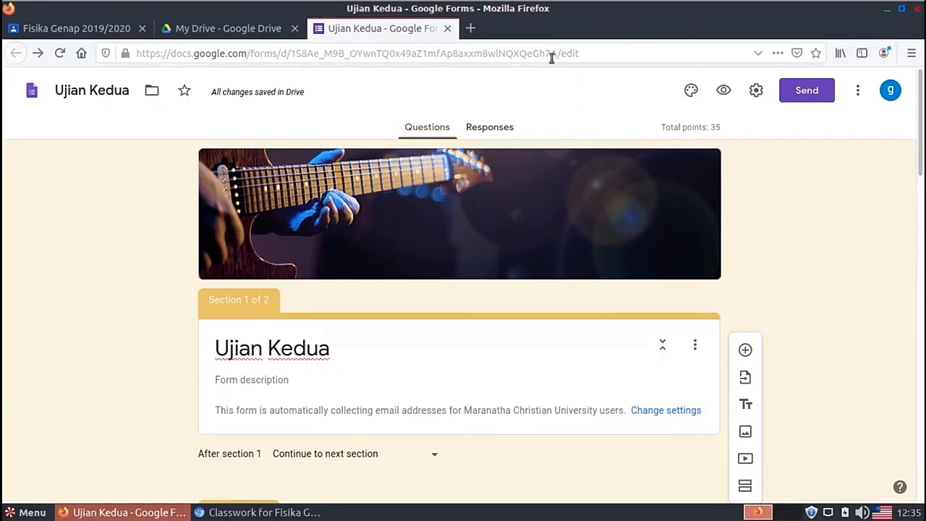
# Step: In the Fisika class Classwork, start a new assignment titled 'Ujian Kedua'
pyautogui.click(447, 28)
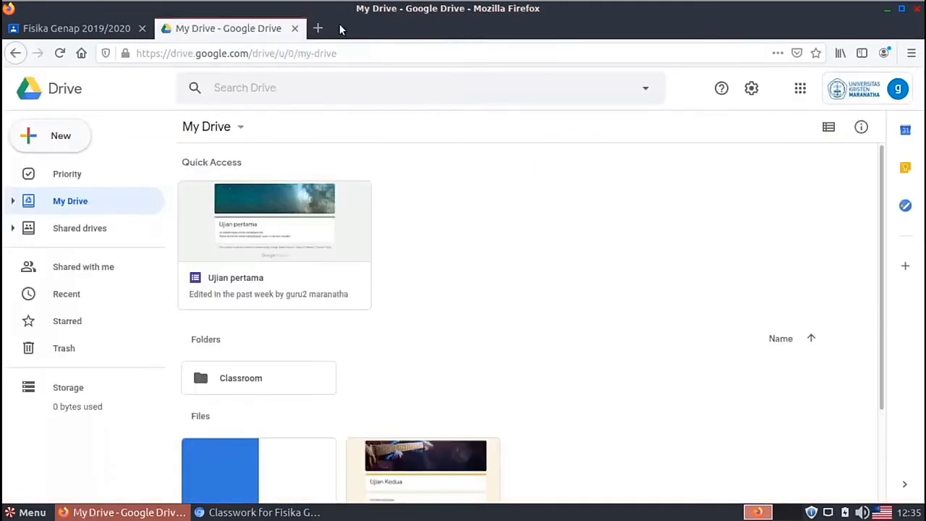
pyautogui.click(95, 28)
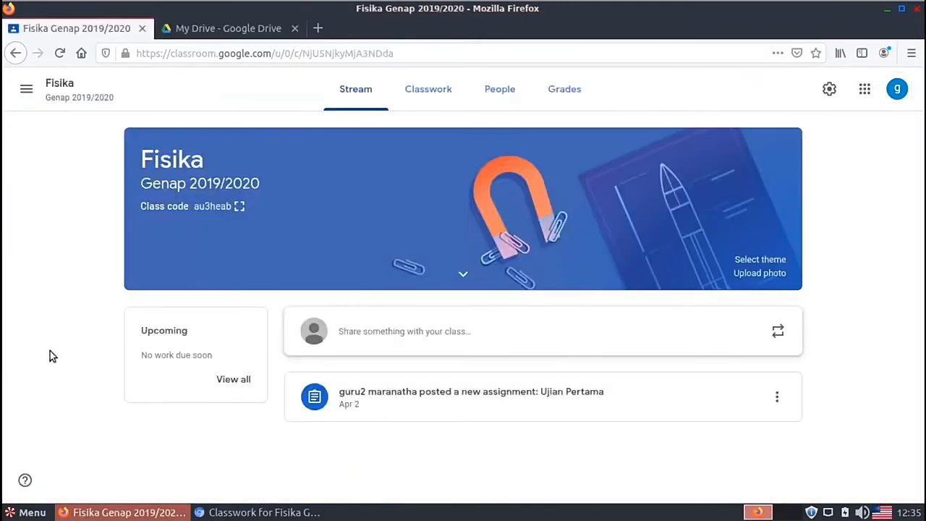
pyautogui.click(432, 95)
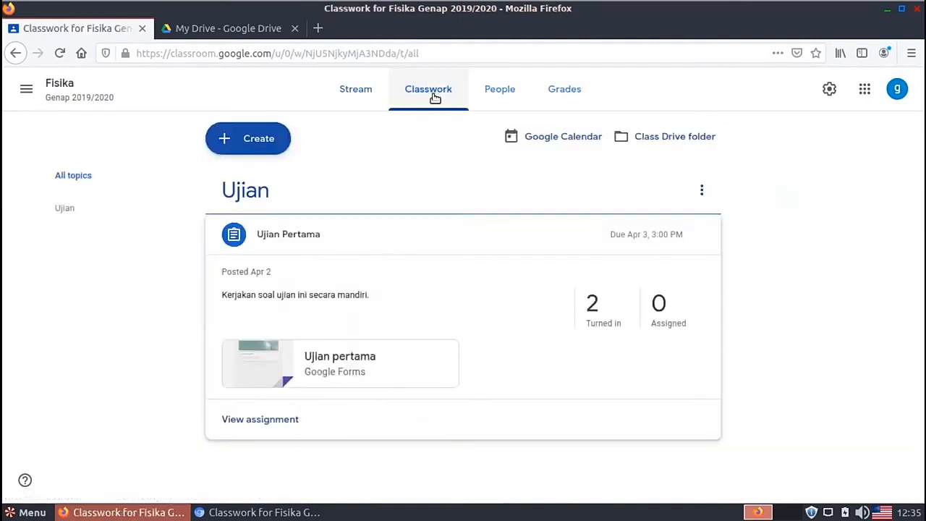
pyautogui.click(253, 143)
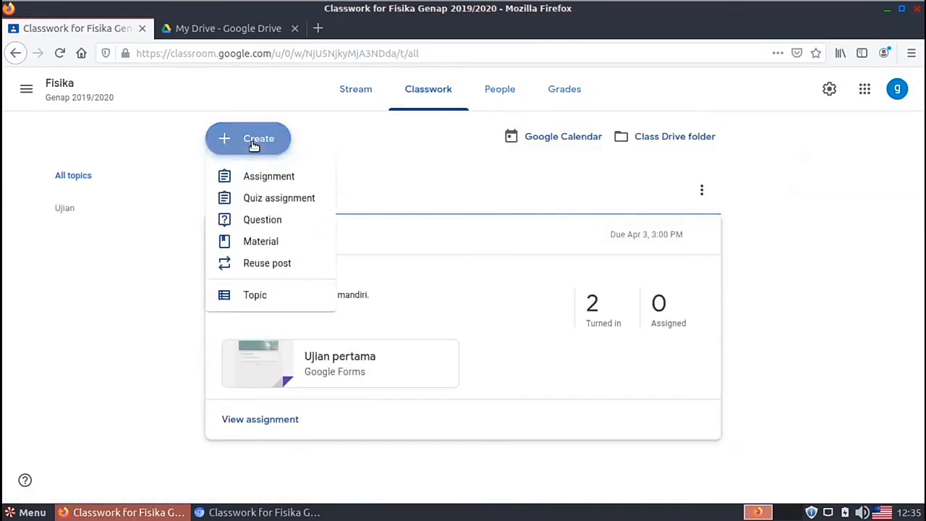
pyautogui.click(266, 179)
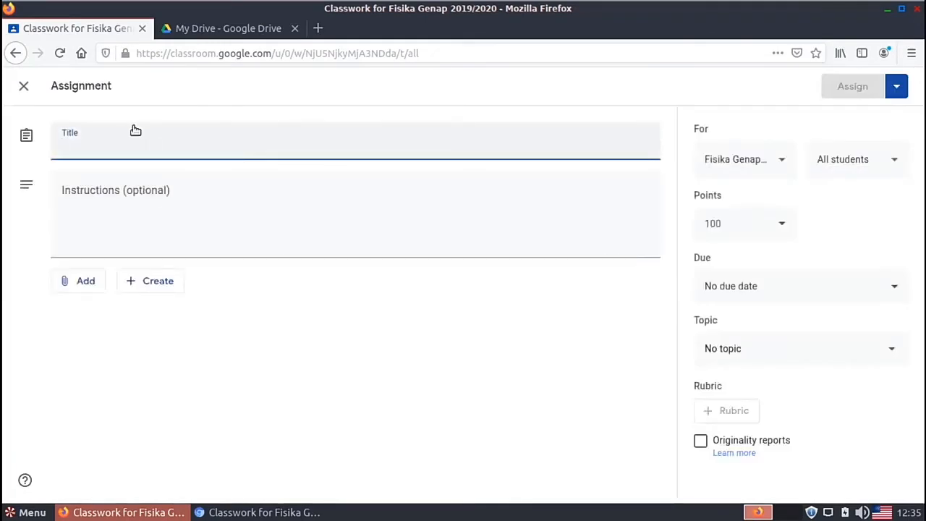
pyautogui.write('Ujian')
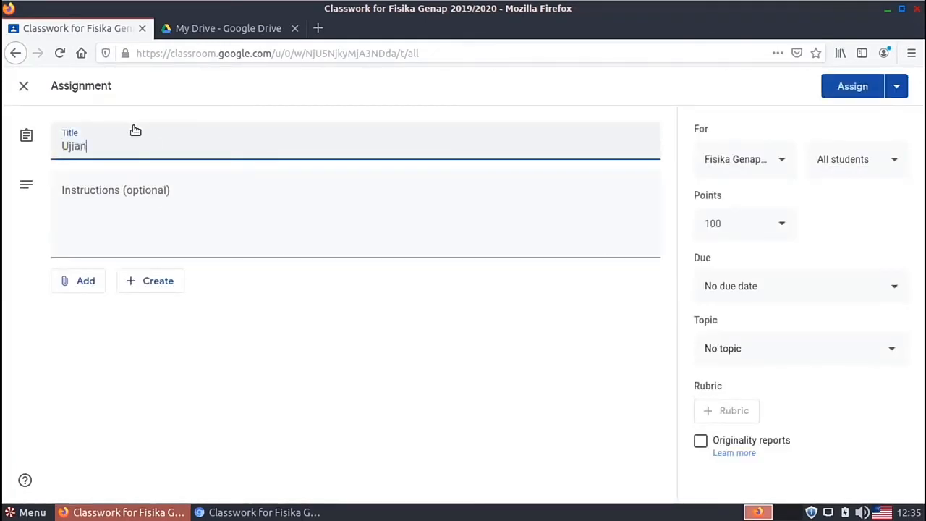
pyautogui.write(' Kedua')
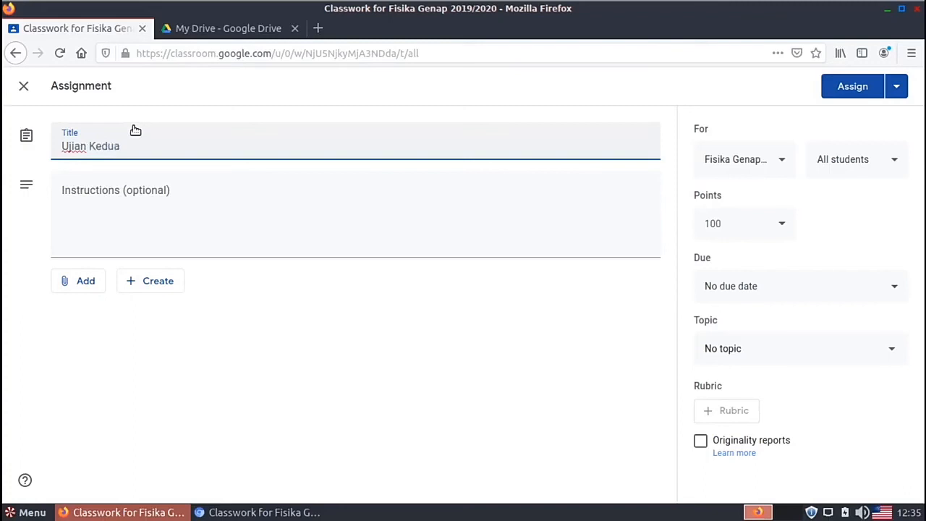
pyautogui.click(190, 208)
# Step: Attach the Ujian Kedua form from Google Drive to the assignment
pyautogui.click(73, 284)
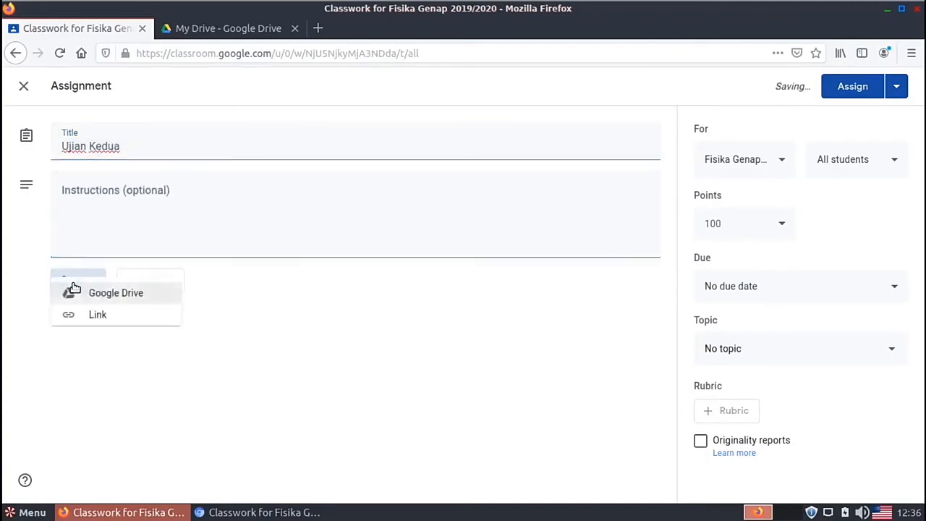
pyautogui.click(105, 313)
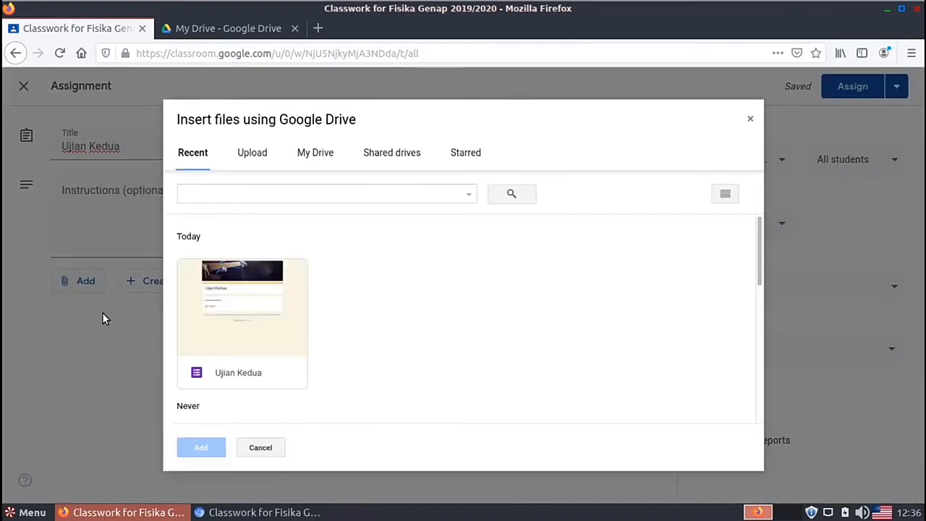
pyautogui.click(231, 331)
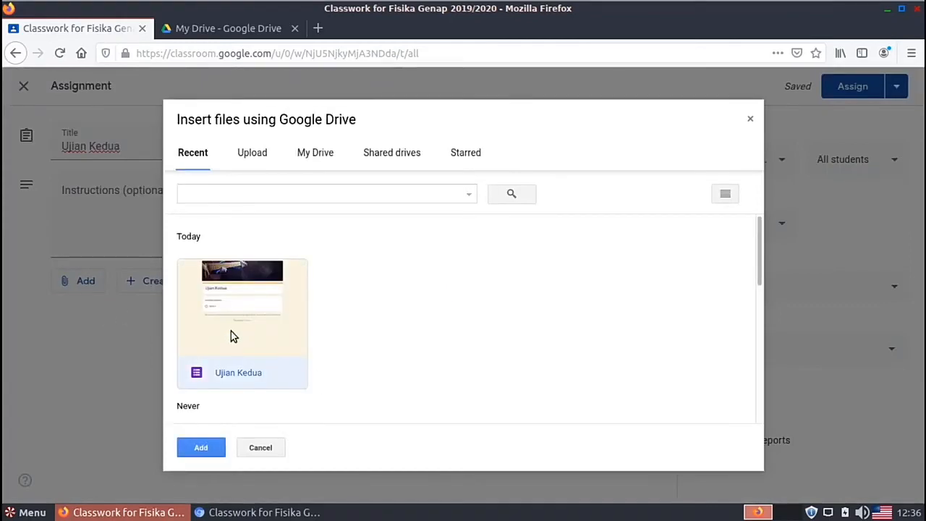
pyautogui.click(201, 447)
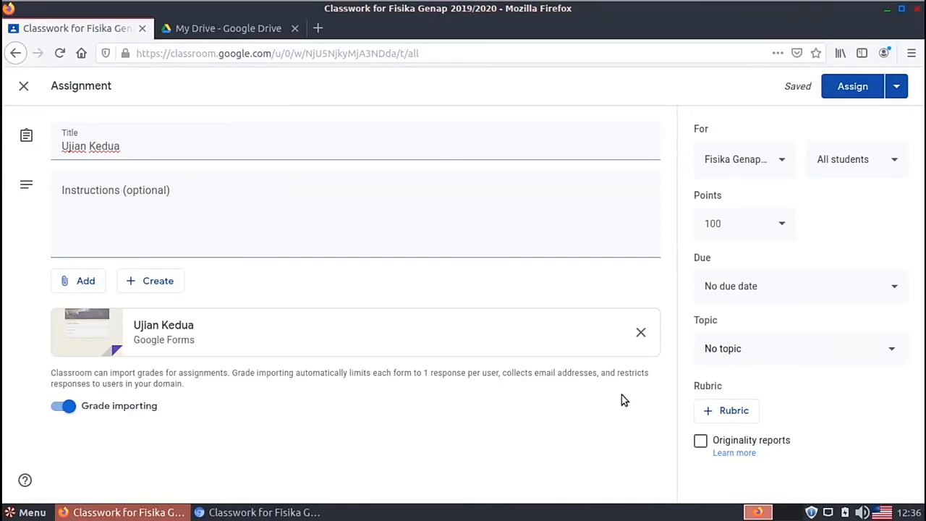
# Step: Set the assignment due date to Fri, Apr 10 at 11:59 PM
pyautogui.click(870, 290)
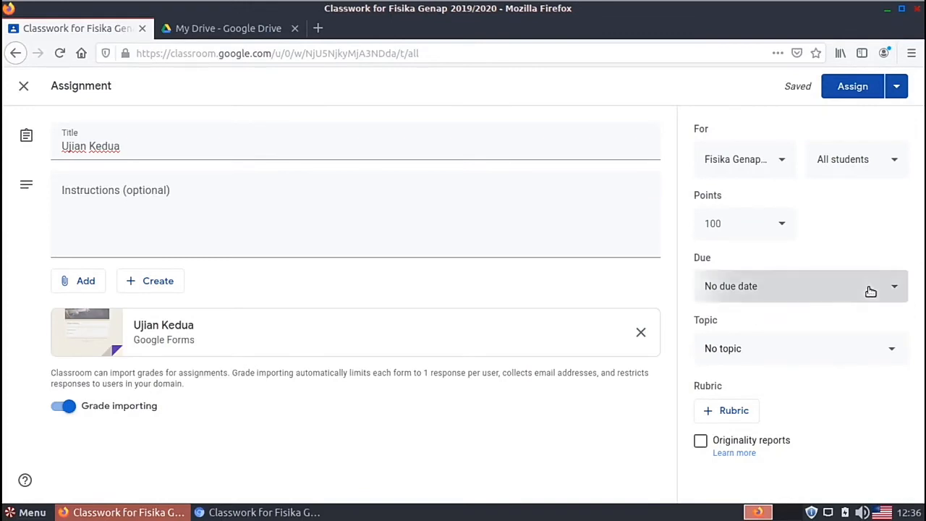
pyautogui.click(813, 340)
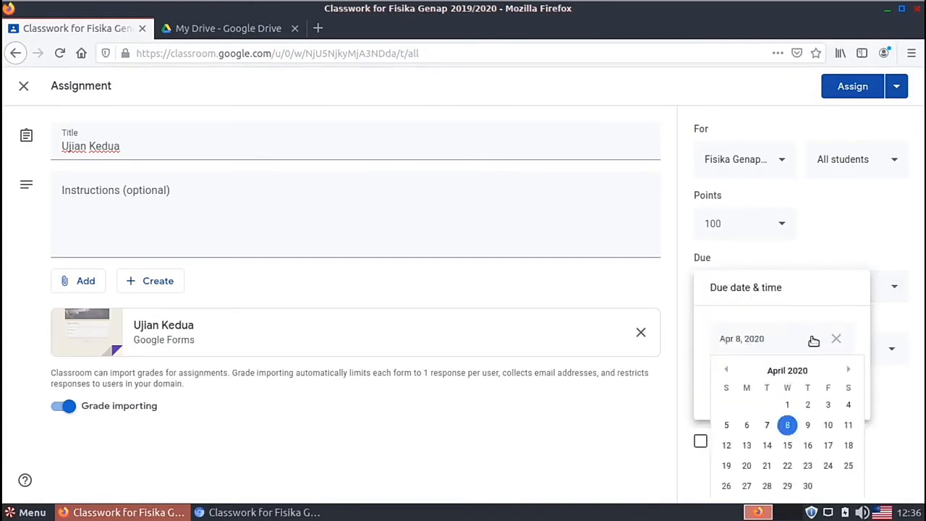
pyautogui.click(827, 426)
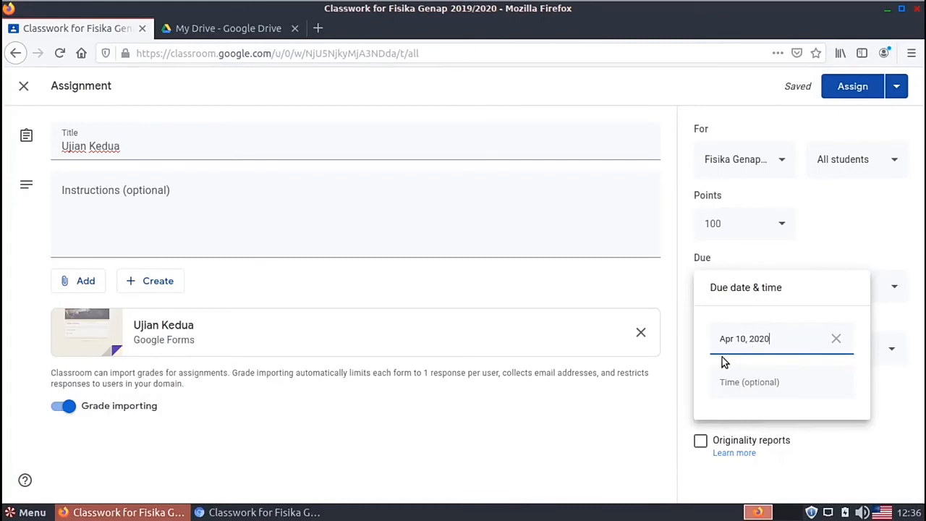
pyautogui.click(723, 382)
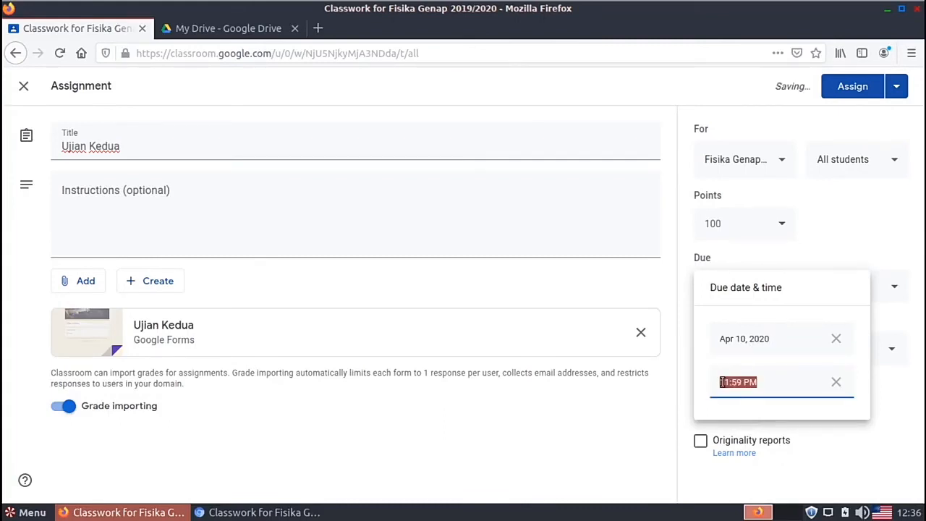
pyautogui.click(639, 429)
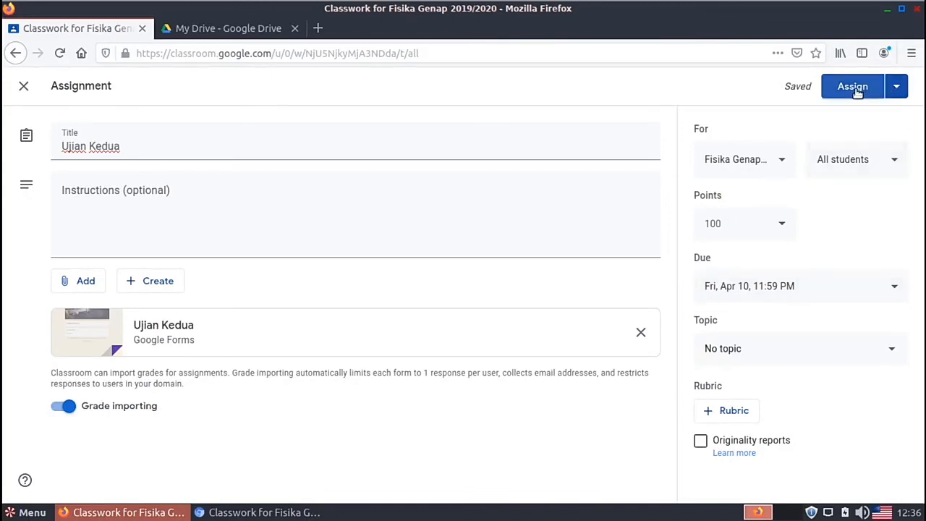
# Step: Schedule Ujian Kedua to post on Apr 8, 2020 at 10:00 AM
pyautogui.click(897, 86)
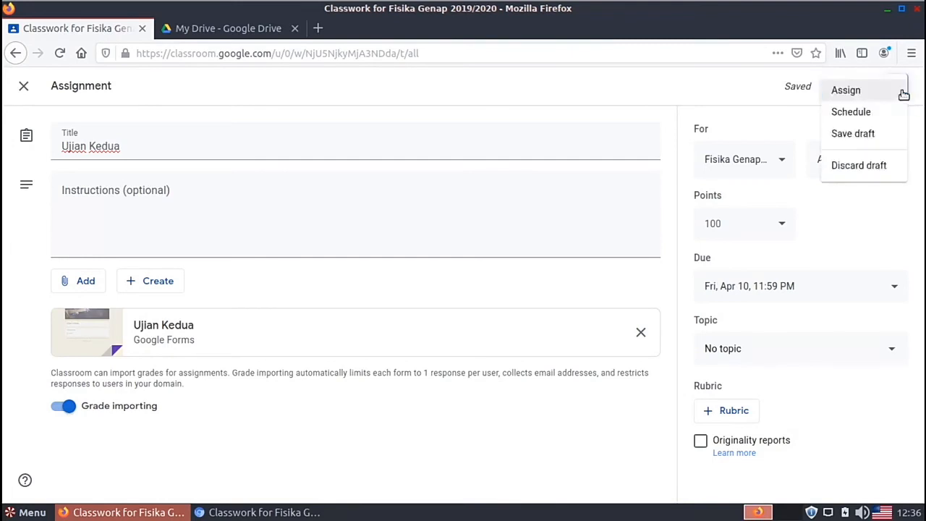
pyautogui.click(870, 115)
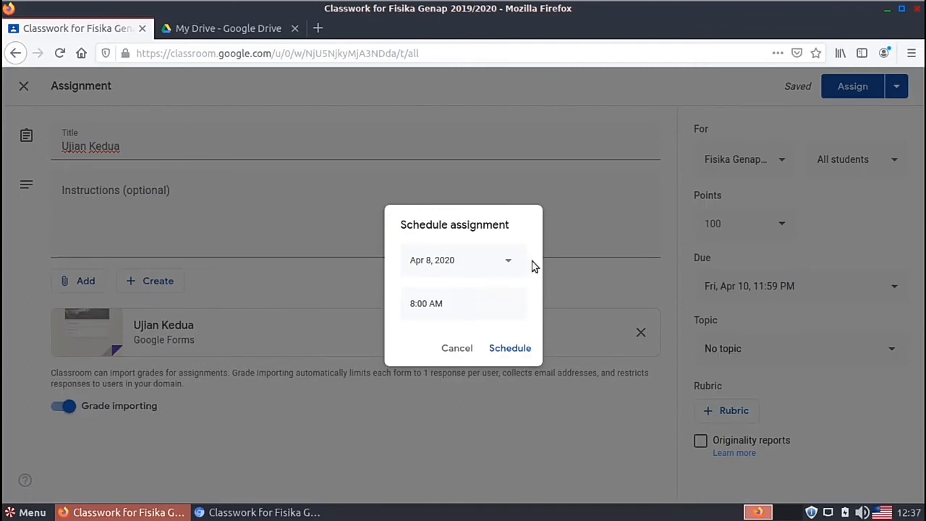
pyautogui.click(508, 262)
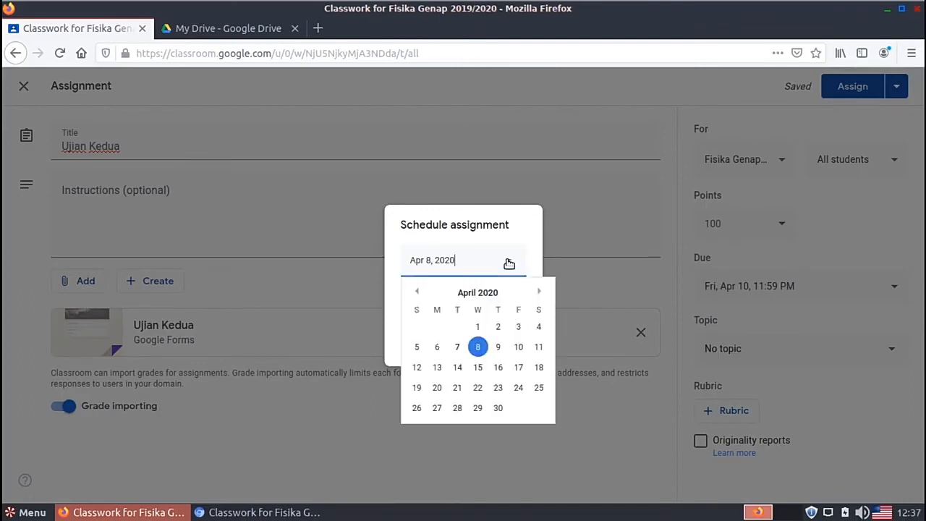
pyautogui.click(477, 348)
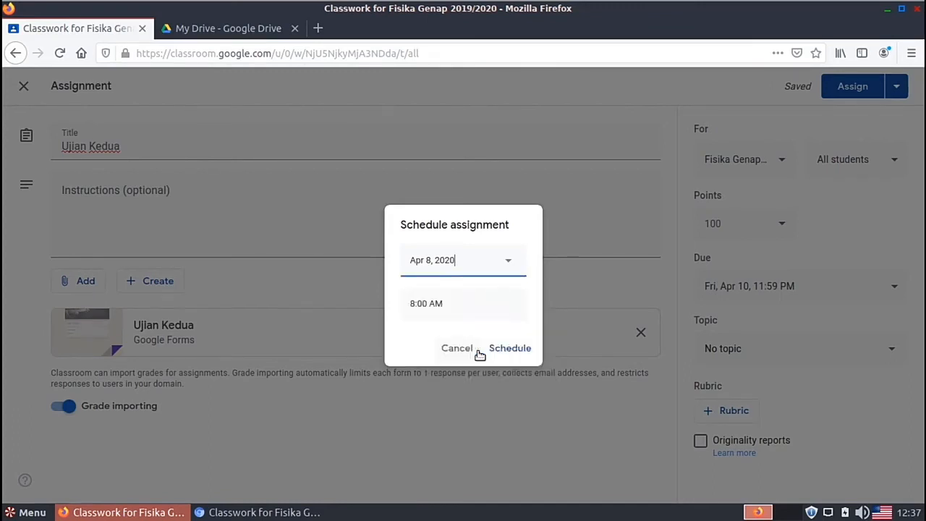
pyautogui.click(434, 307)
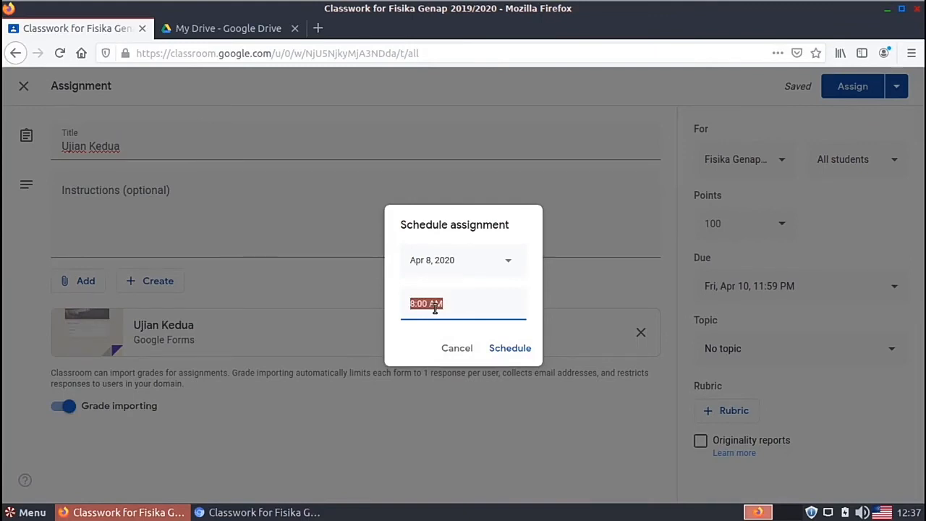
pyautogui.click(441, 307)
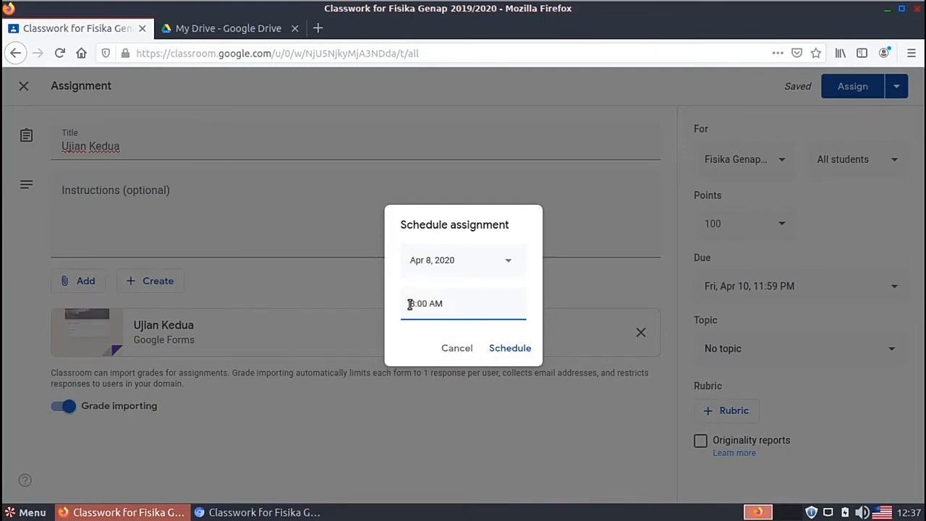
pyautogui.press('Delete')
pyautogui.write('10')
pyautogui.click(511, 354)
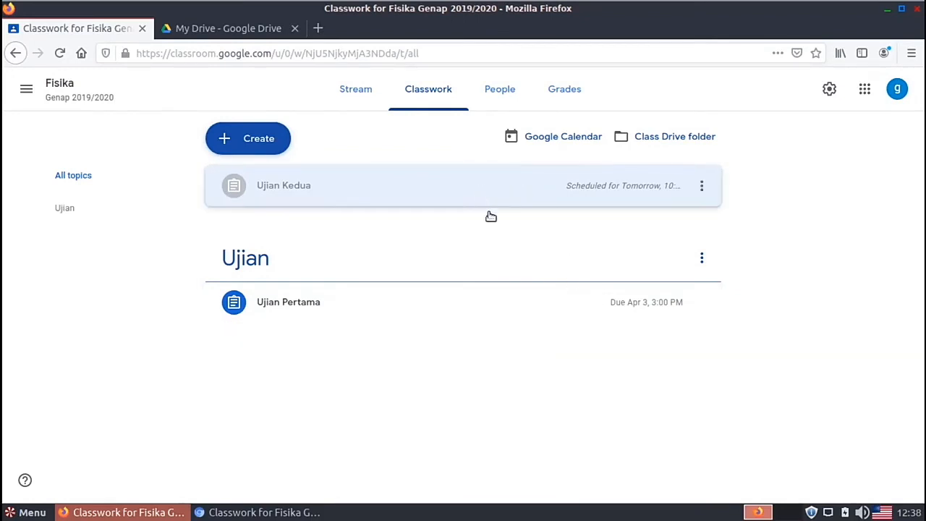
# Step: Edit Ujian Kedua to file it under the Ujian topic, keeping its schedule
pyautogui.click(704, 186)
pyautogui.click(670, 211)
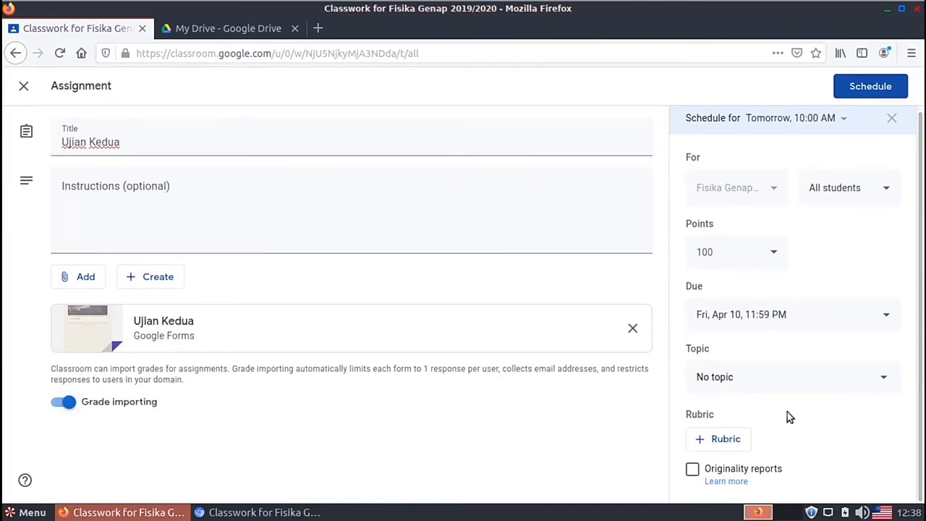
pyautogui.click(880, 384)
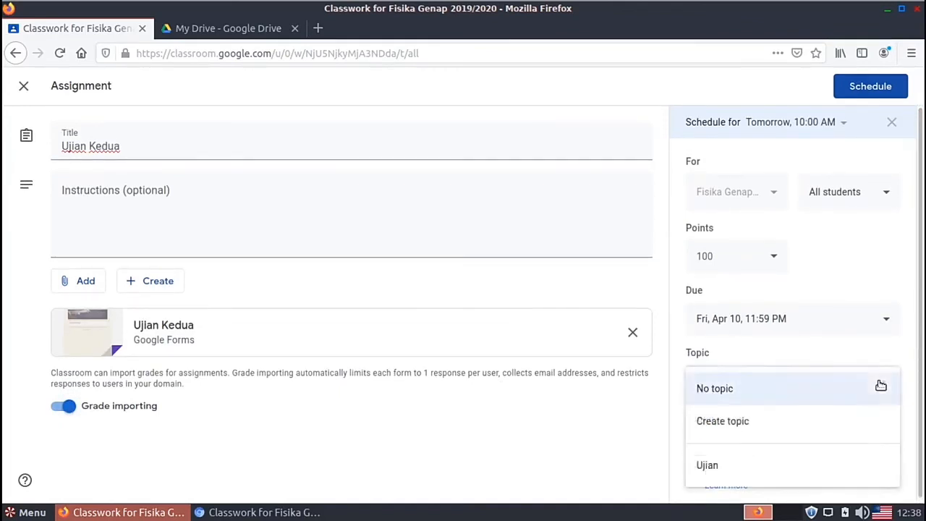
pyautogui.click(738, 473)
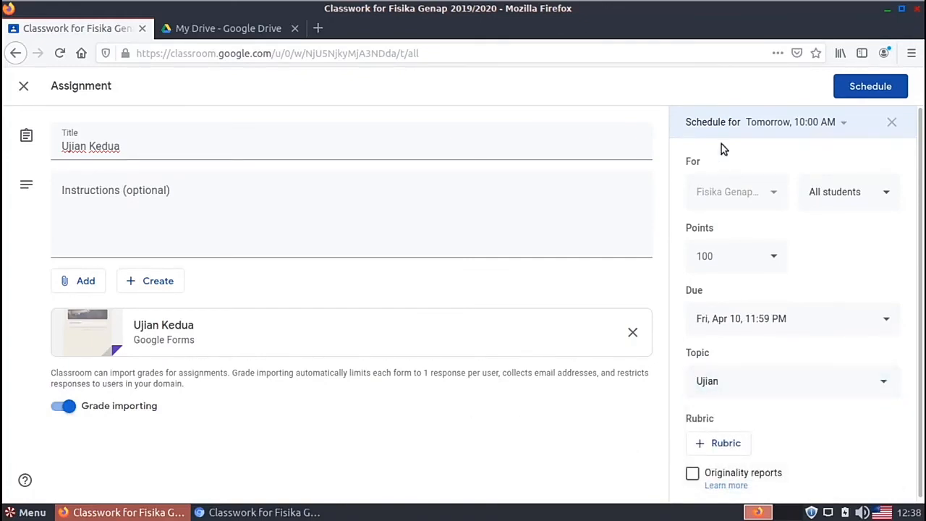
pyautogui.click(872, 87)
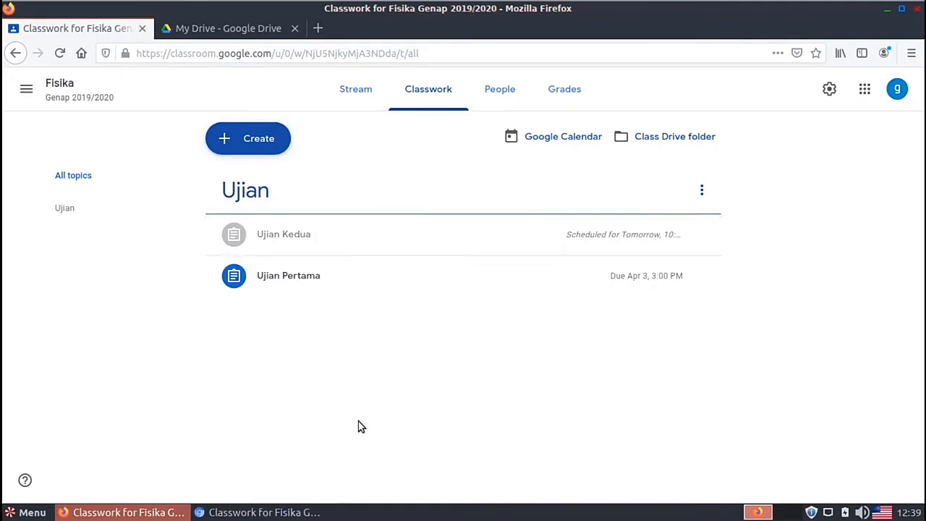
# Step: In the student's browser, check Fisika Classwork: only Ujian Pertama appears under Ujian
pyautogui.click(244, 515)
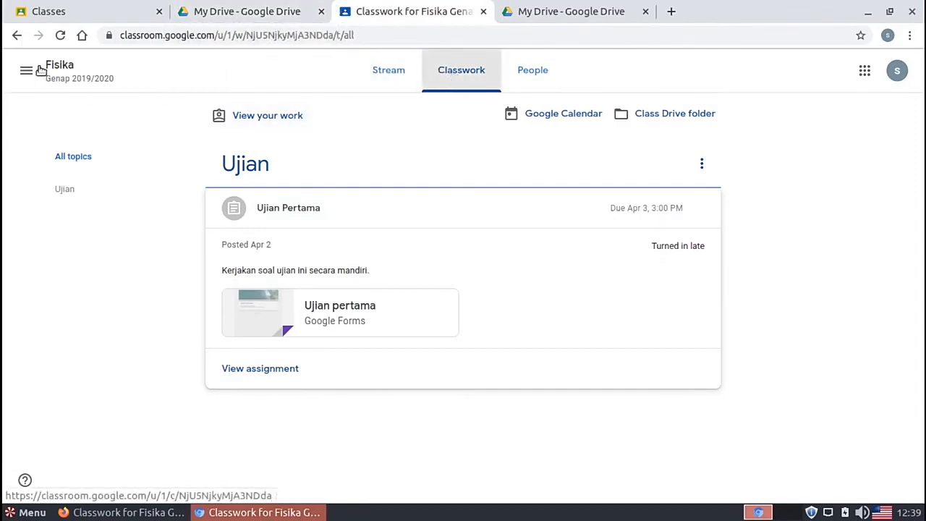
pyautogui.click(65, 76)
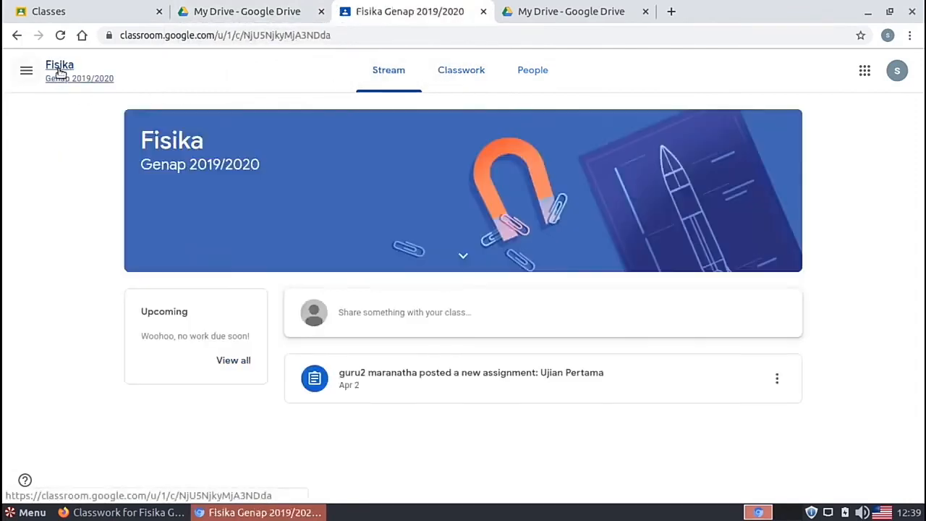
pyautogui.click(480, 75)
pyautogui.click(260, 172)
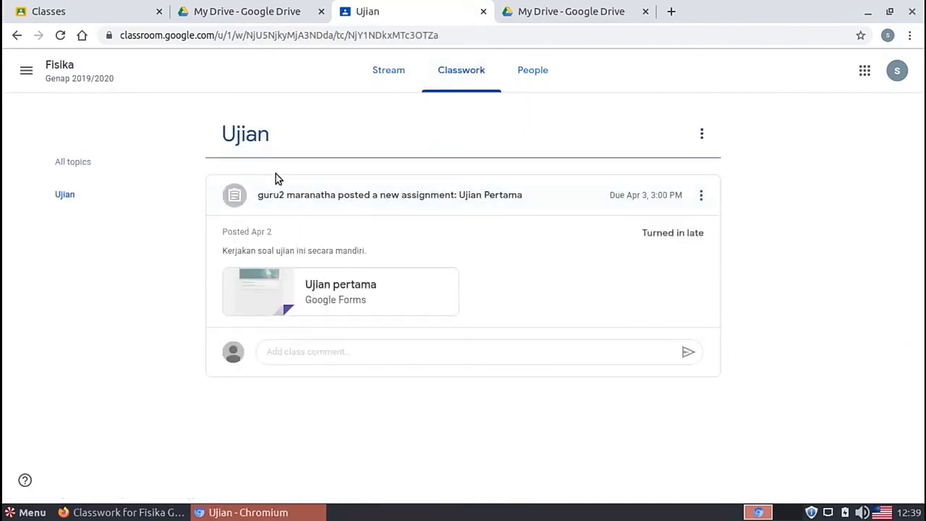
pyautogui.click(302, 195)
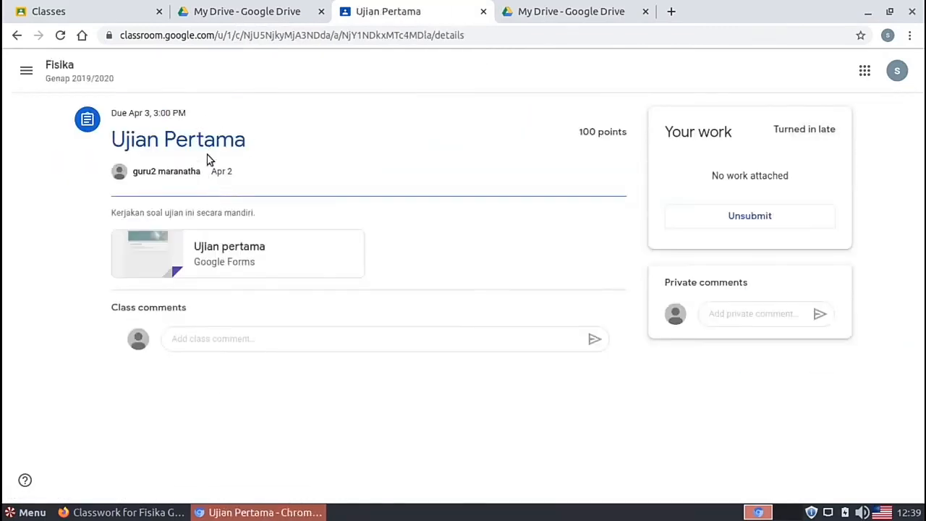
pyautogui.click(59, 68)
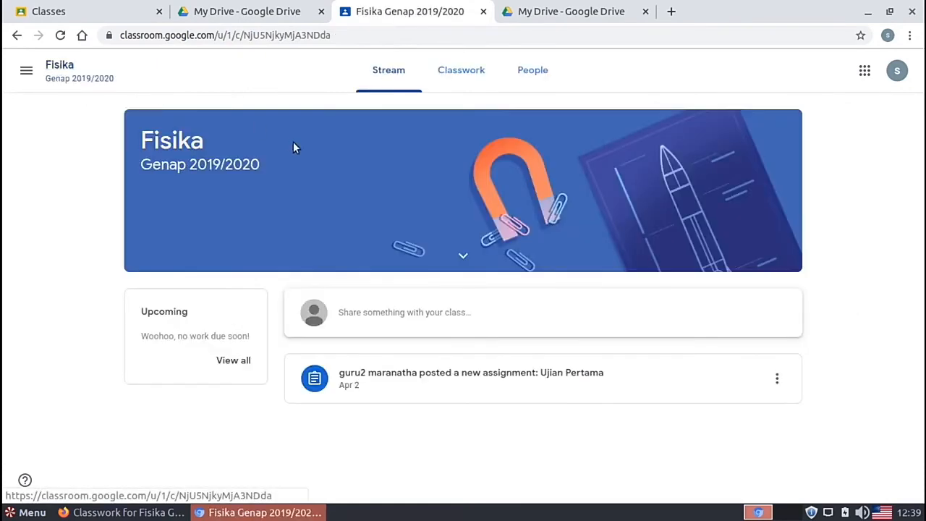
pyautogui.click(454, 79)
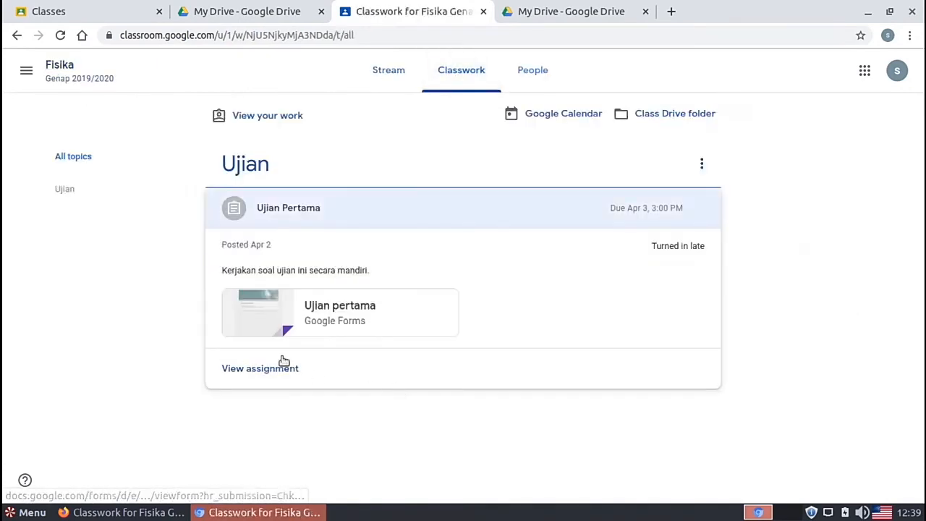
pyautogui.click(292, 215)
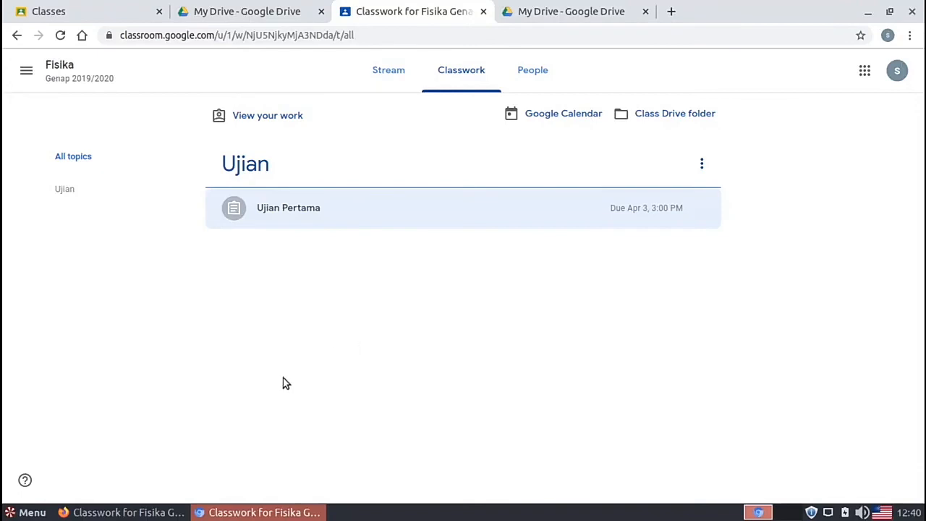
# Step: Return to the teacher's Classwork page showing the scheduled Ujian Kedua
pyautogui.click(130, 512)
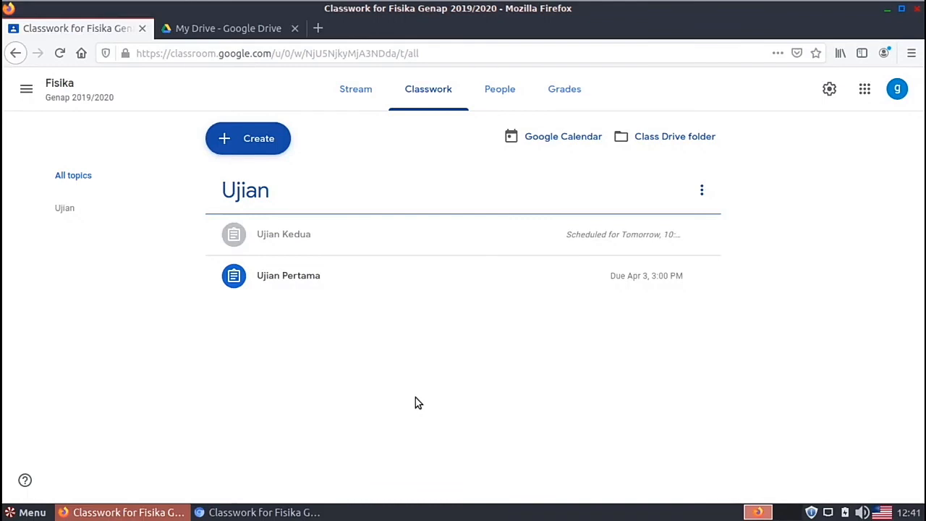
# Step: Check the class Stream, then go to Google Drive's My Drive, which shows the Ujian pertama form
pyautogui.click(356, 94)
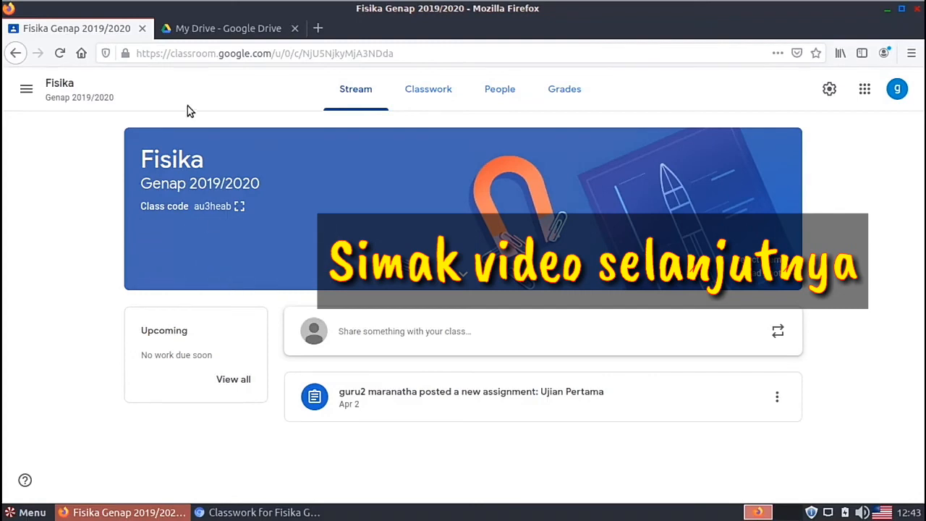
pyautogui.click(233, 30)
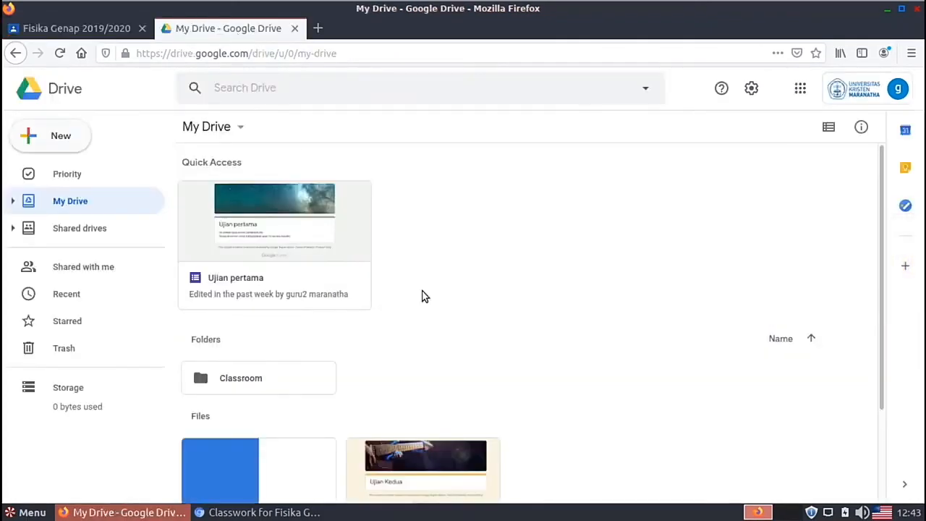